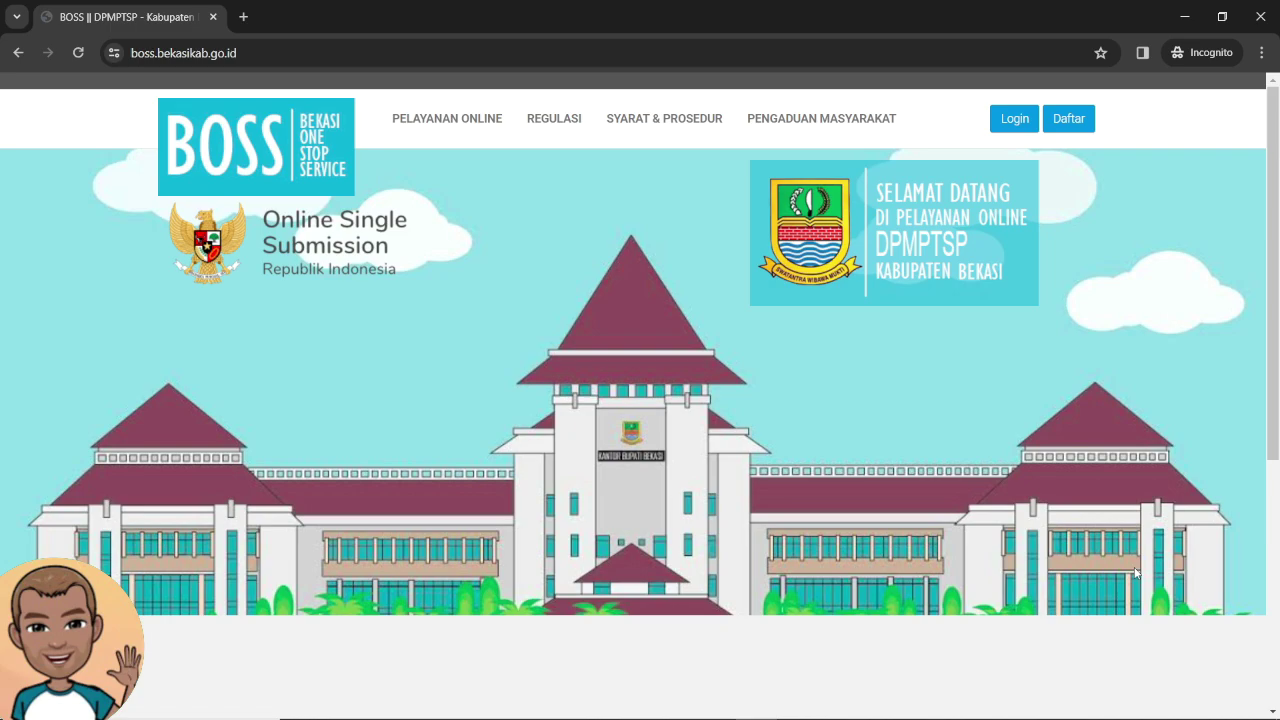
- Open the account registration form and examine its personal data, residence data and captcha result fields
left_click(252, 49)
key("End")
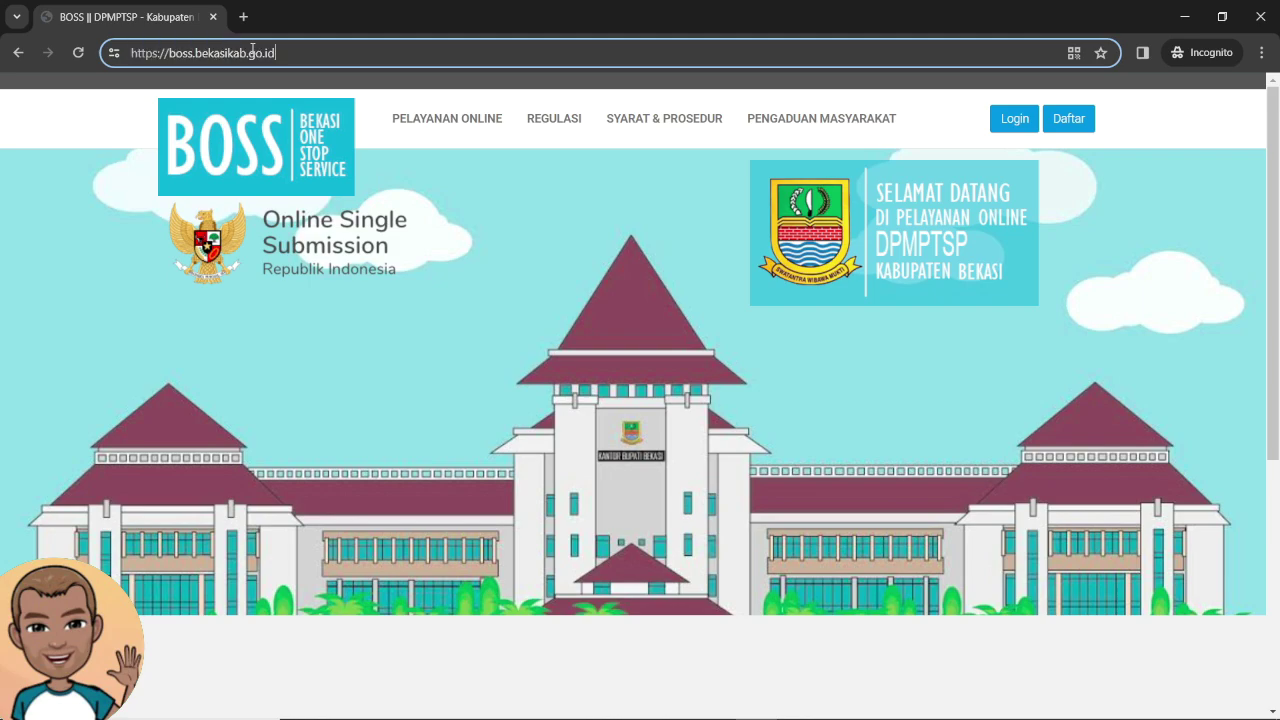
left_click(1072, 121)
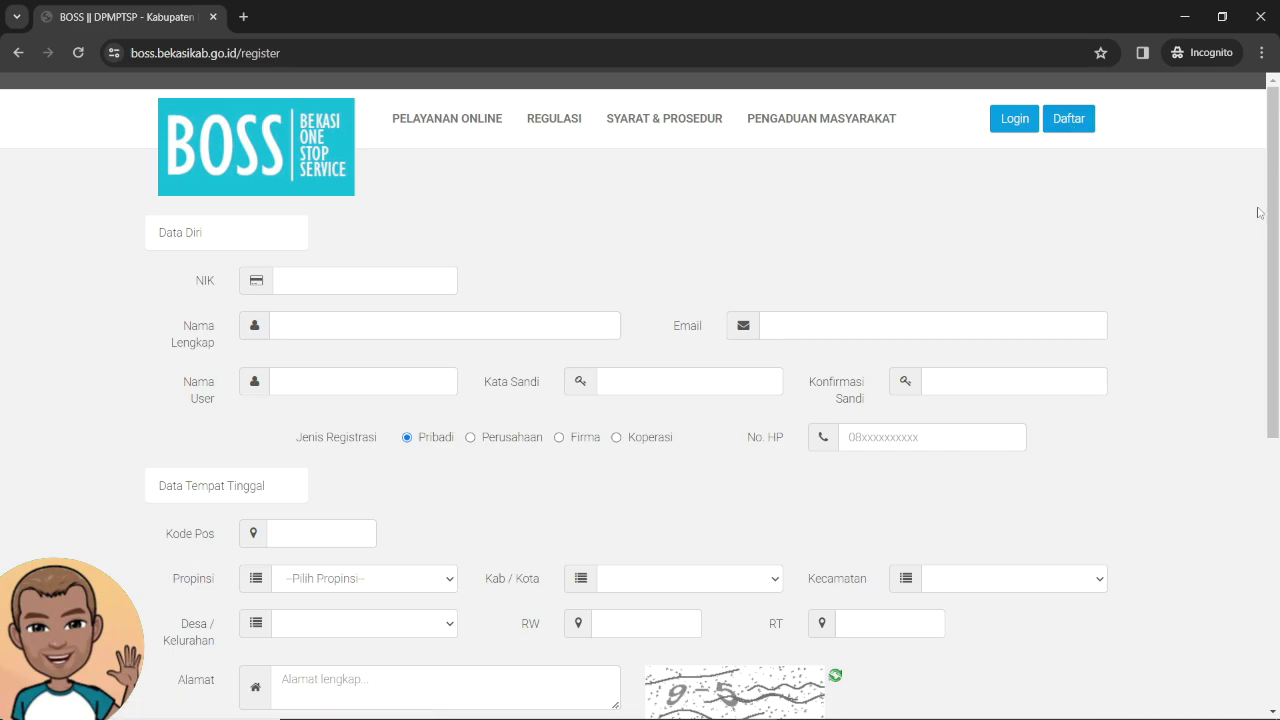
left_click_drag(1262, 208, 1277, 263)
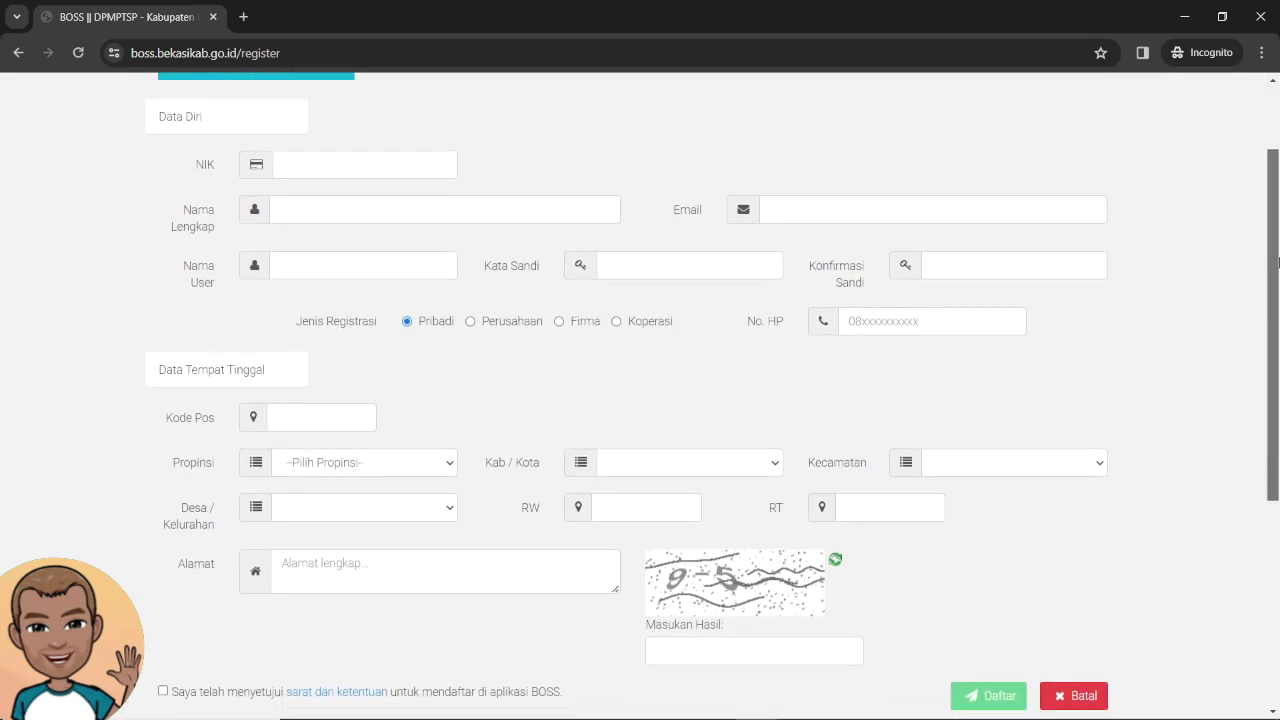
left_click(299, 420)
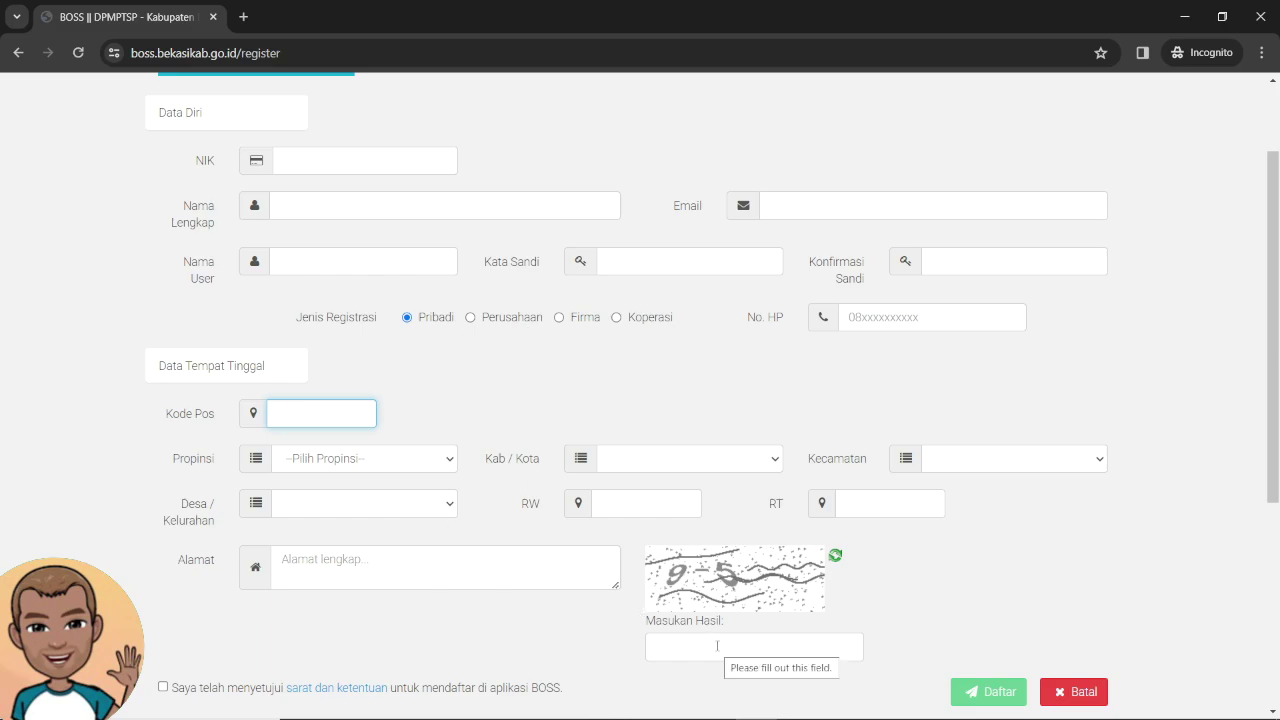
left_click_drag(648, 622, 725, 632)
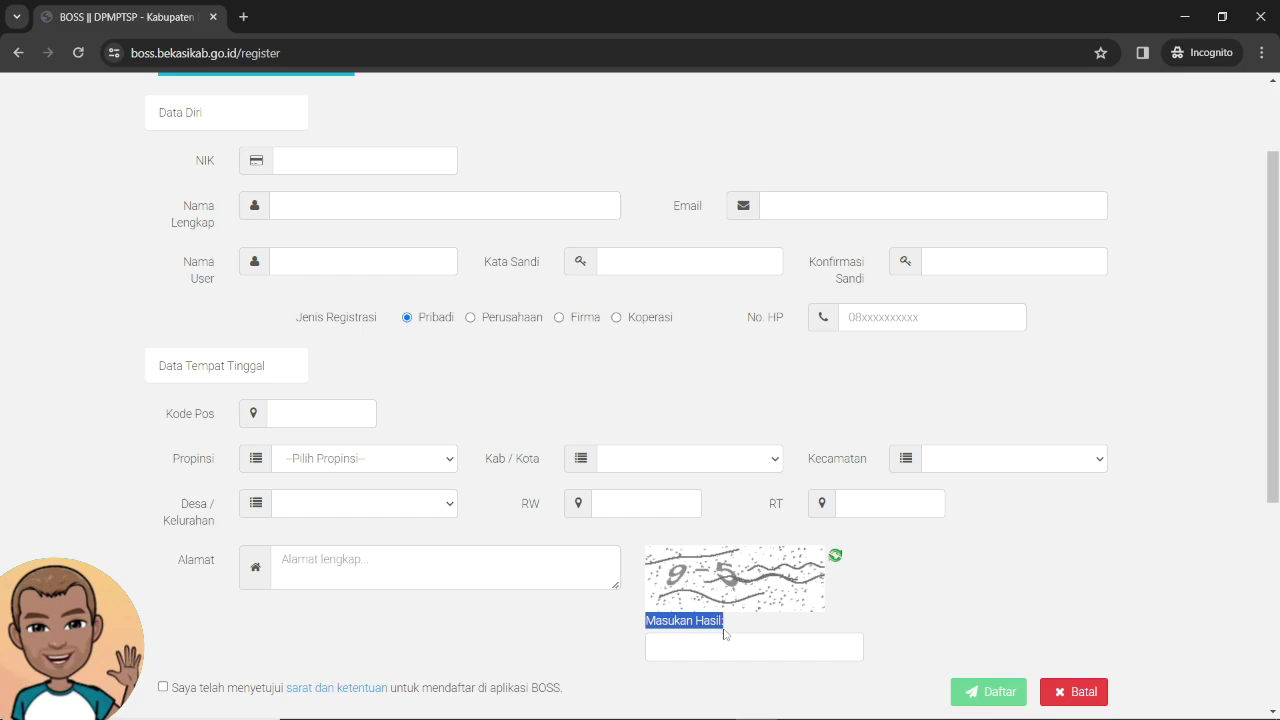
left_click(714, 640)
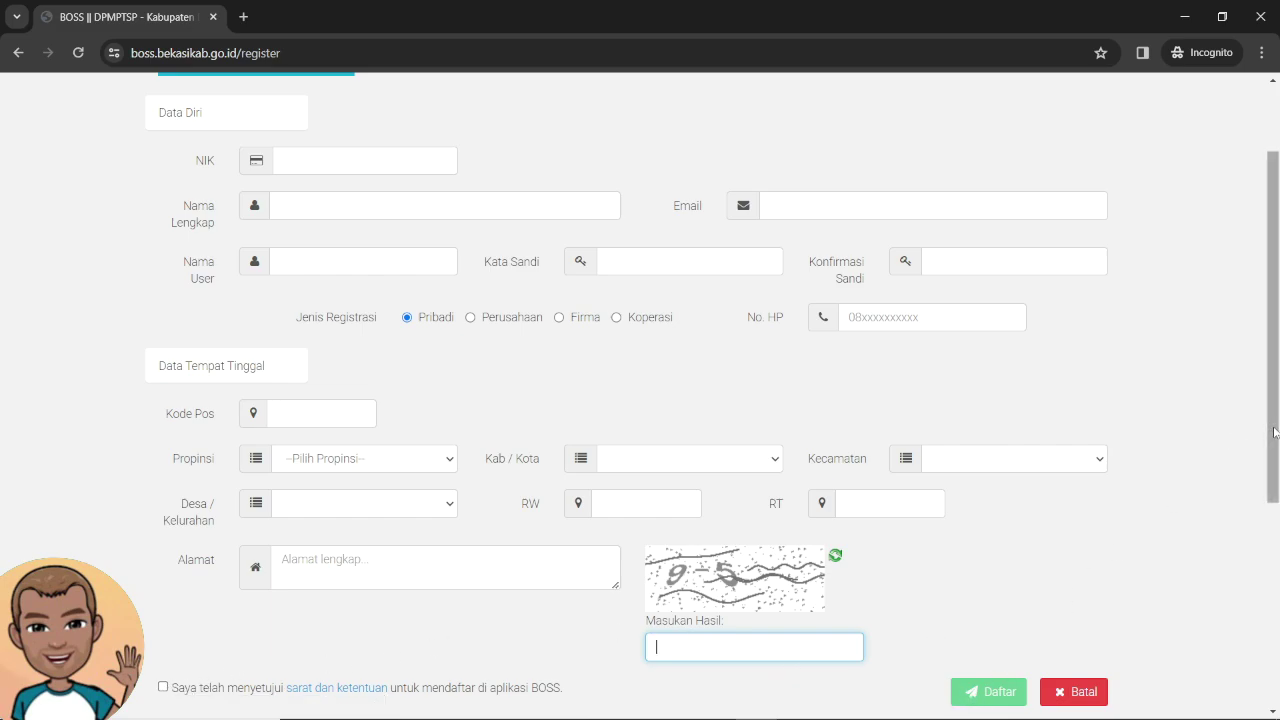
scroll(1272, 433, "up", 2)
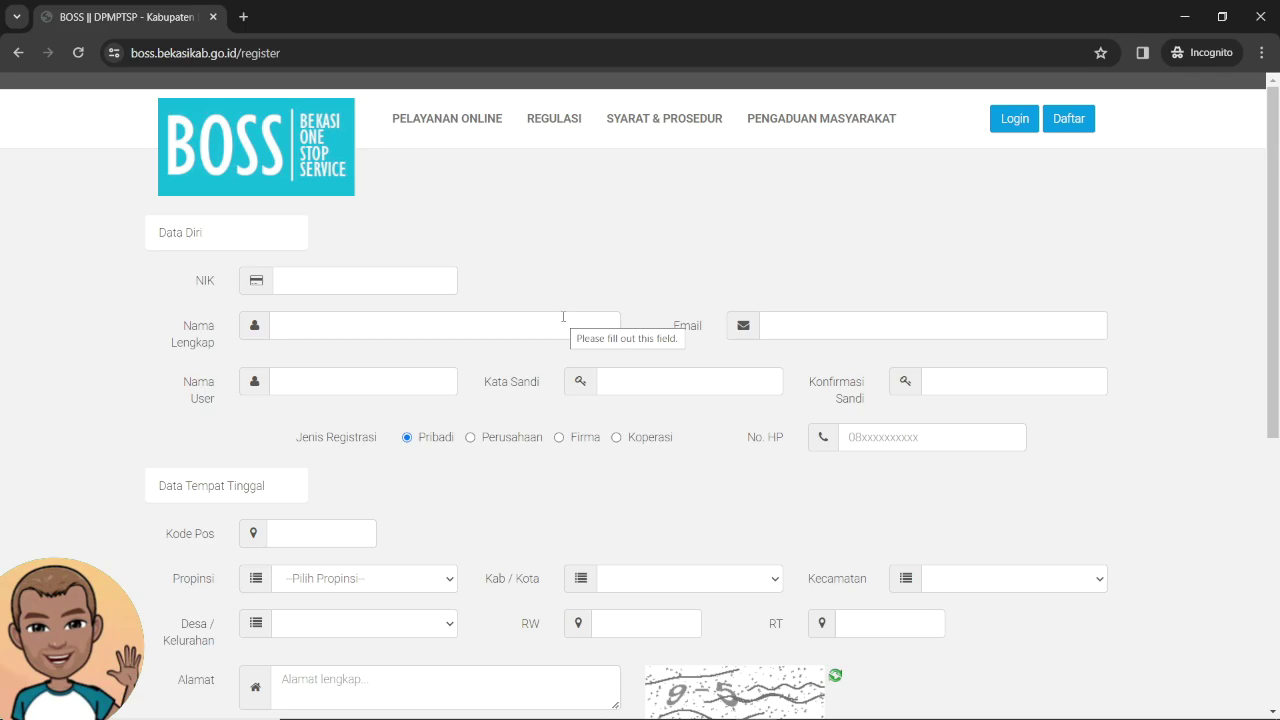
- Log in with the account ID, account password and captcha result
left_click(1005, 121)
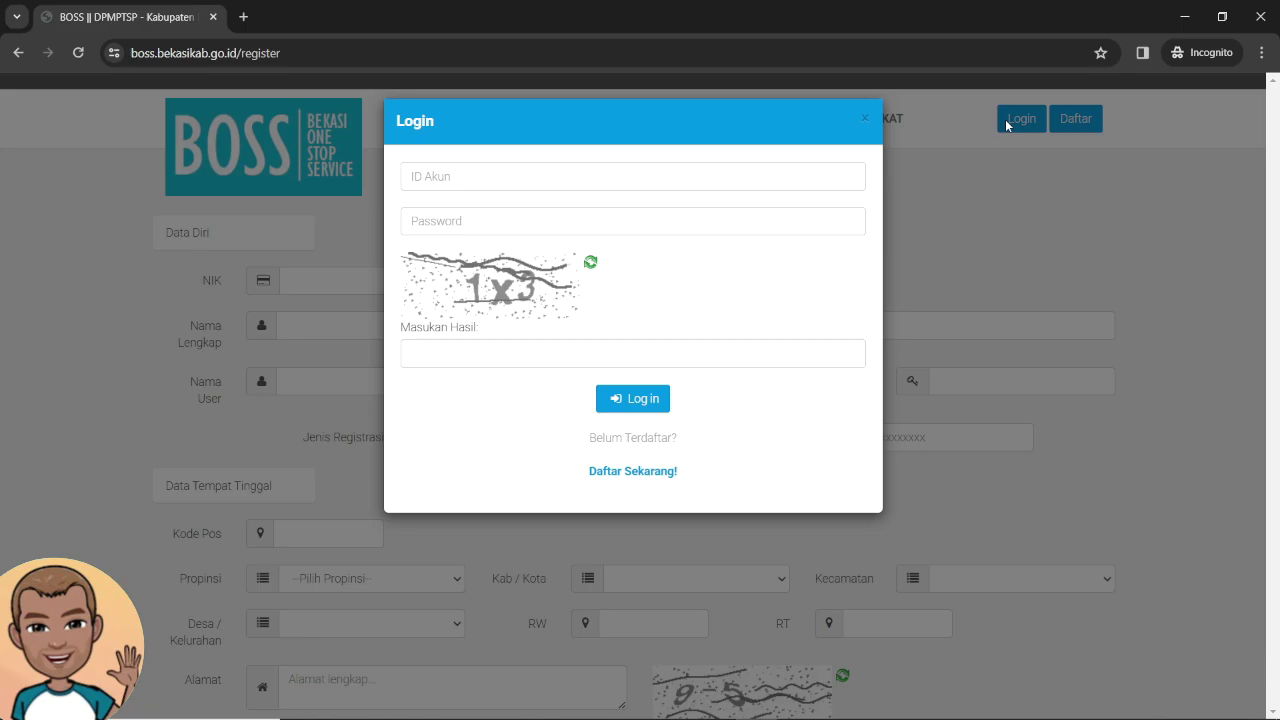
left_click(458, 178)
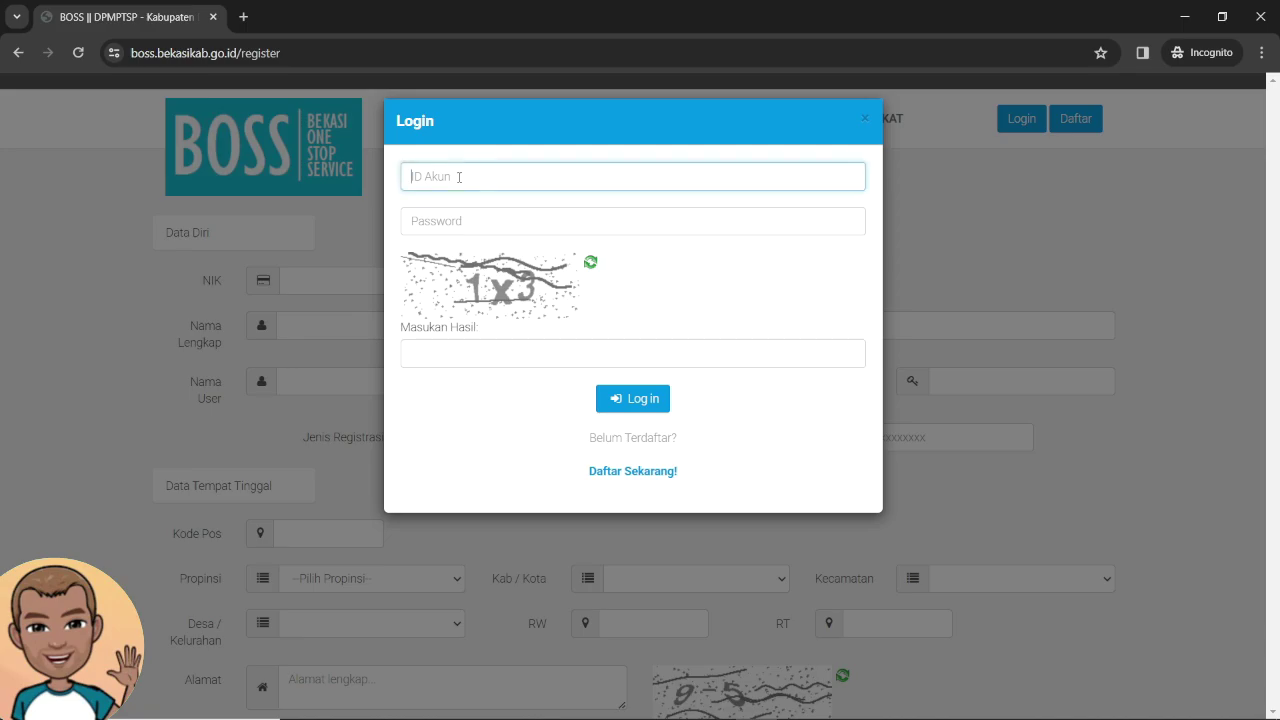
left_click(463, 219)
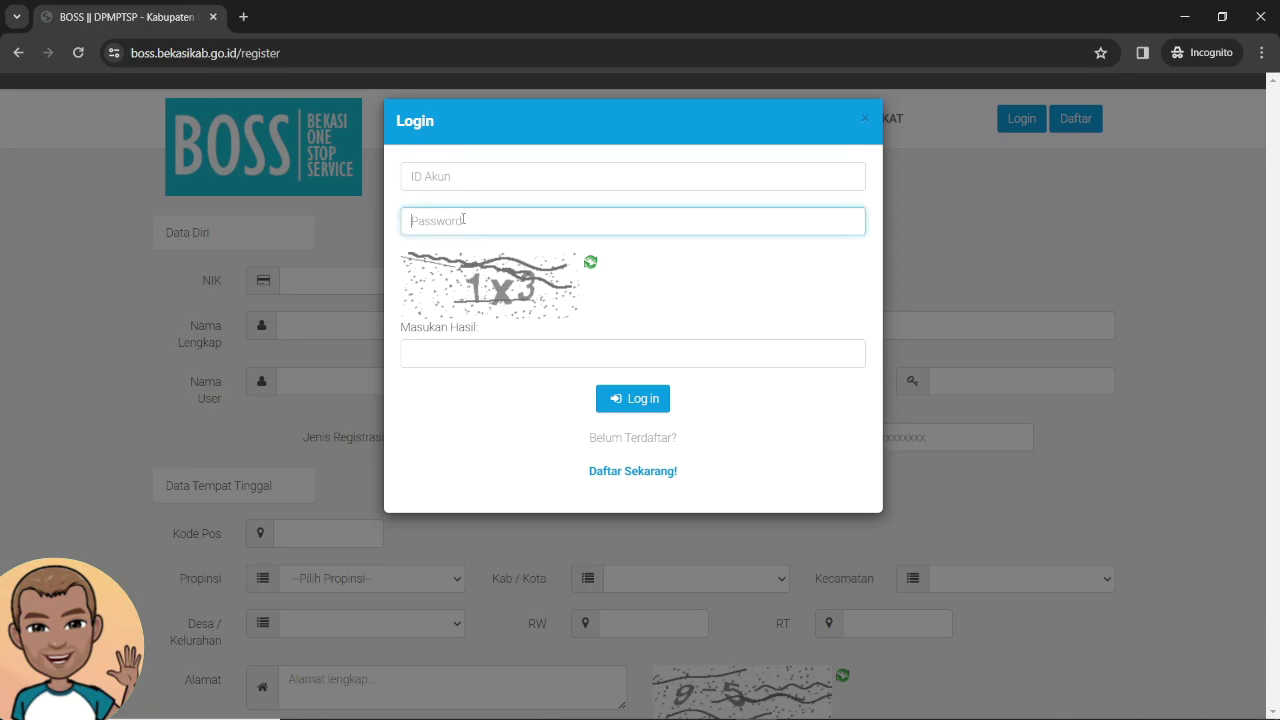
left_click(466, 363)
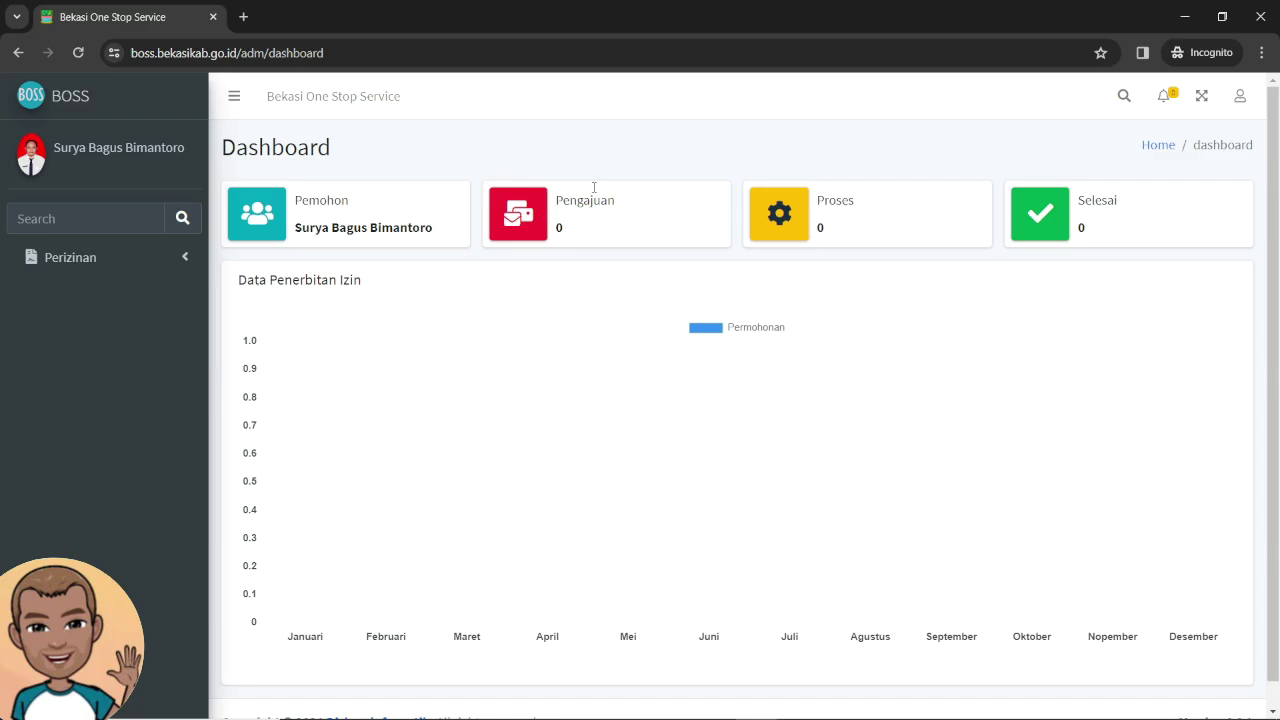
- Open the Pengajuan list in the Perizinan section
left_click(110, 258)
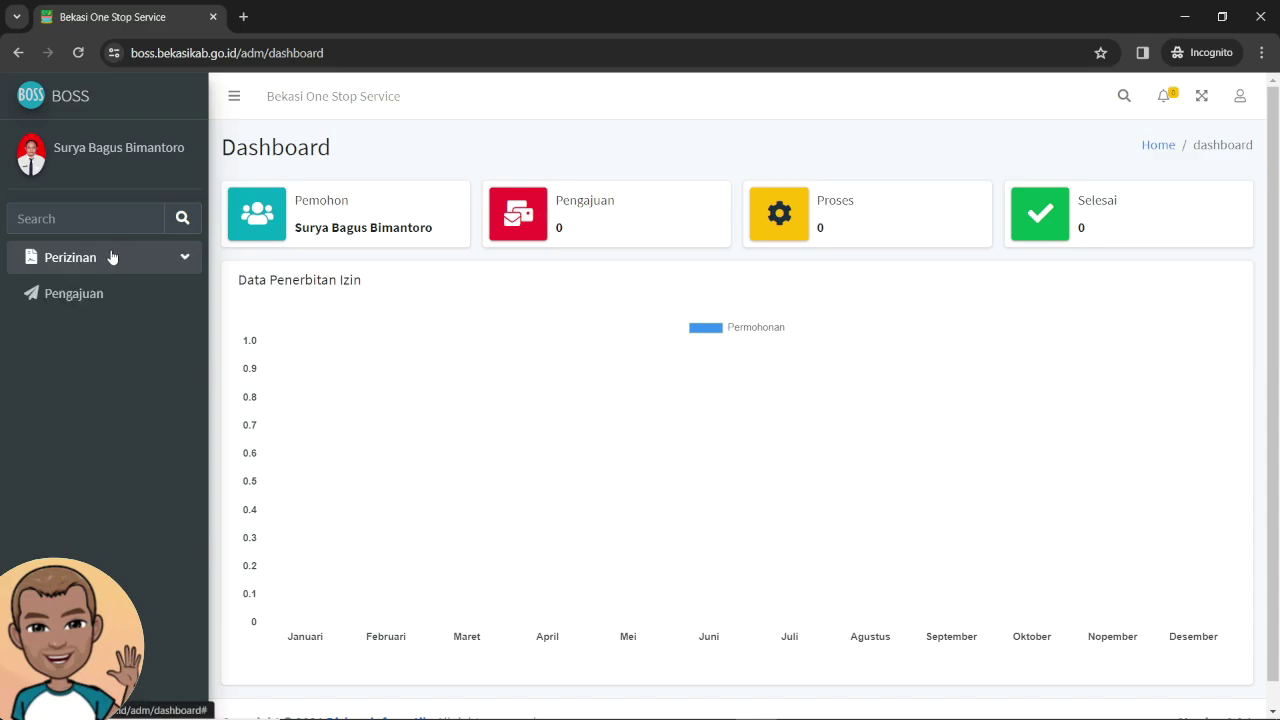
left_click(83, 297)
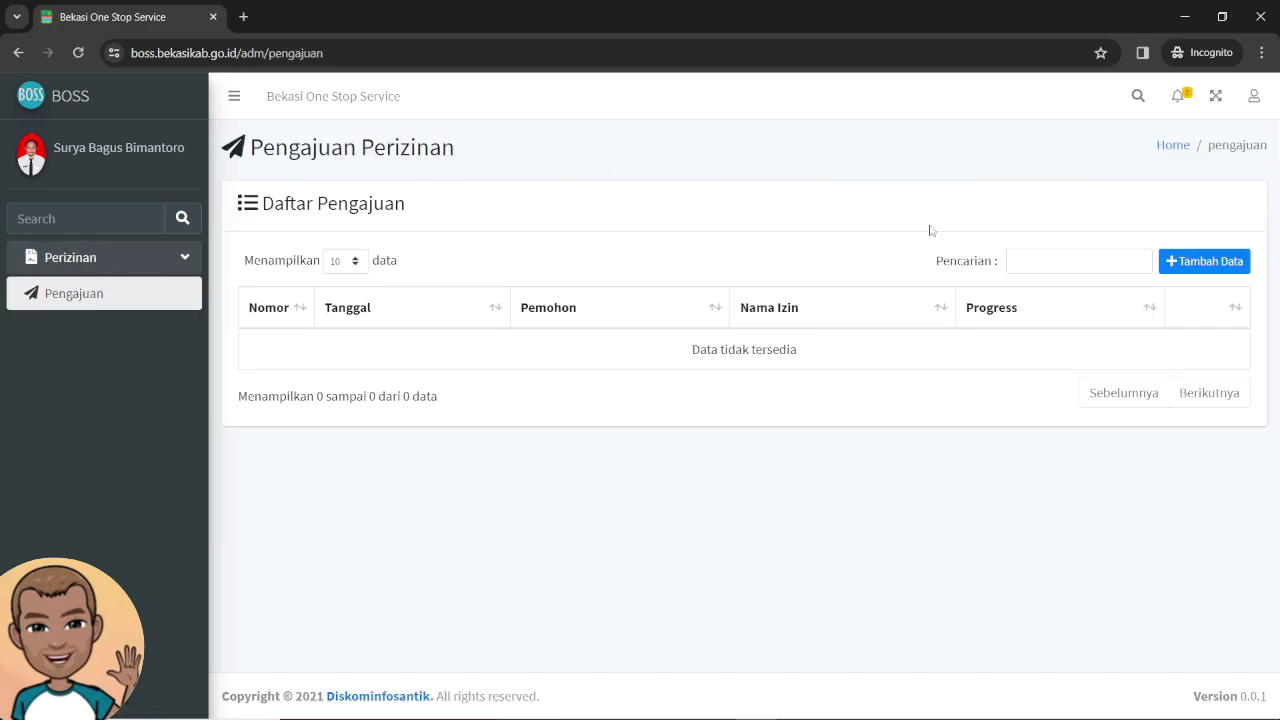
- Search the Kesehatan group's permit names for "tlm" in a new application entry, and dismiss the entry
left_click(1214, 270)
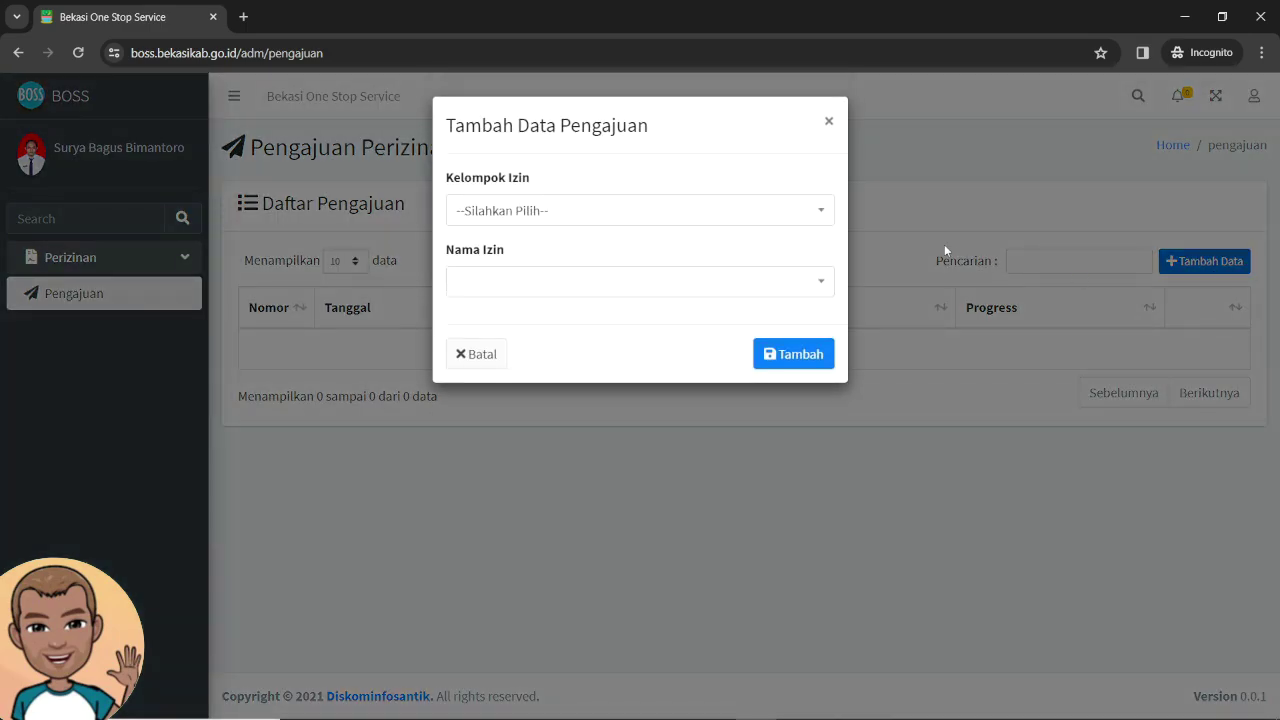
left_click(620, 218)
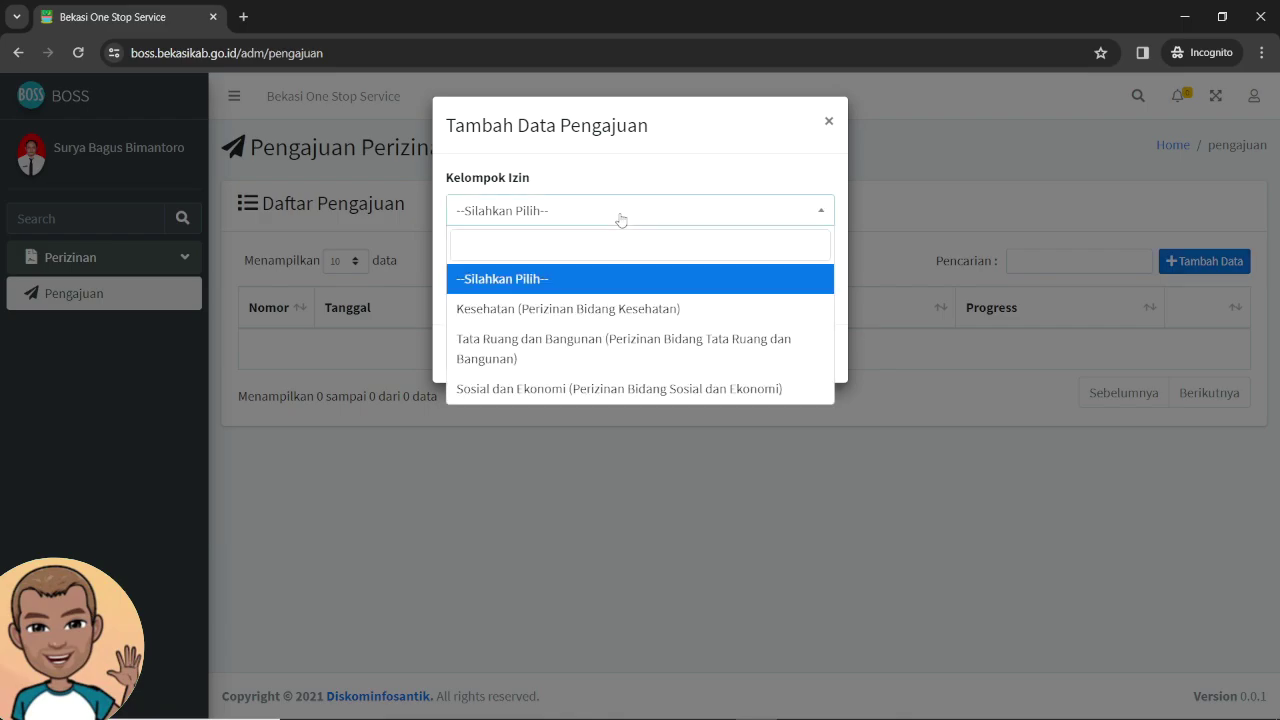
left_click(597, 312)
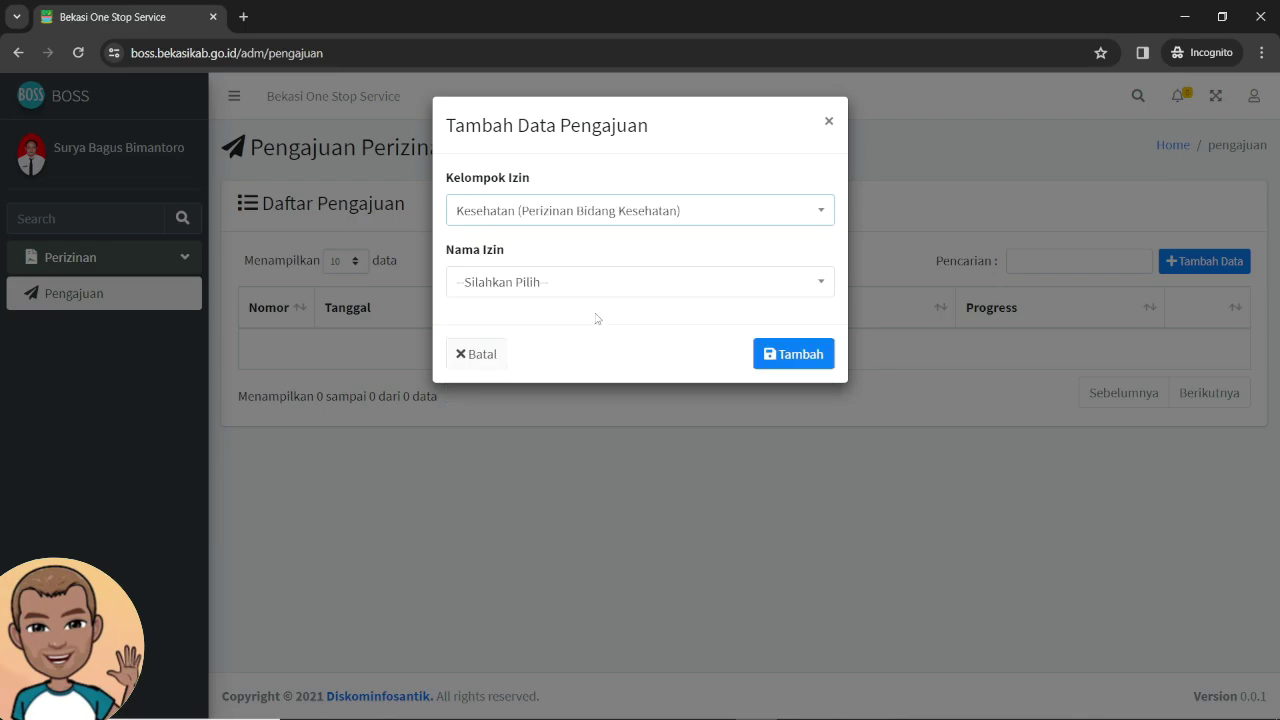
left_click(515, 284)
left_click(524, 313)
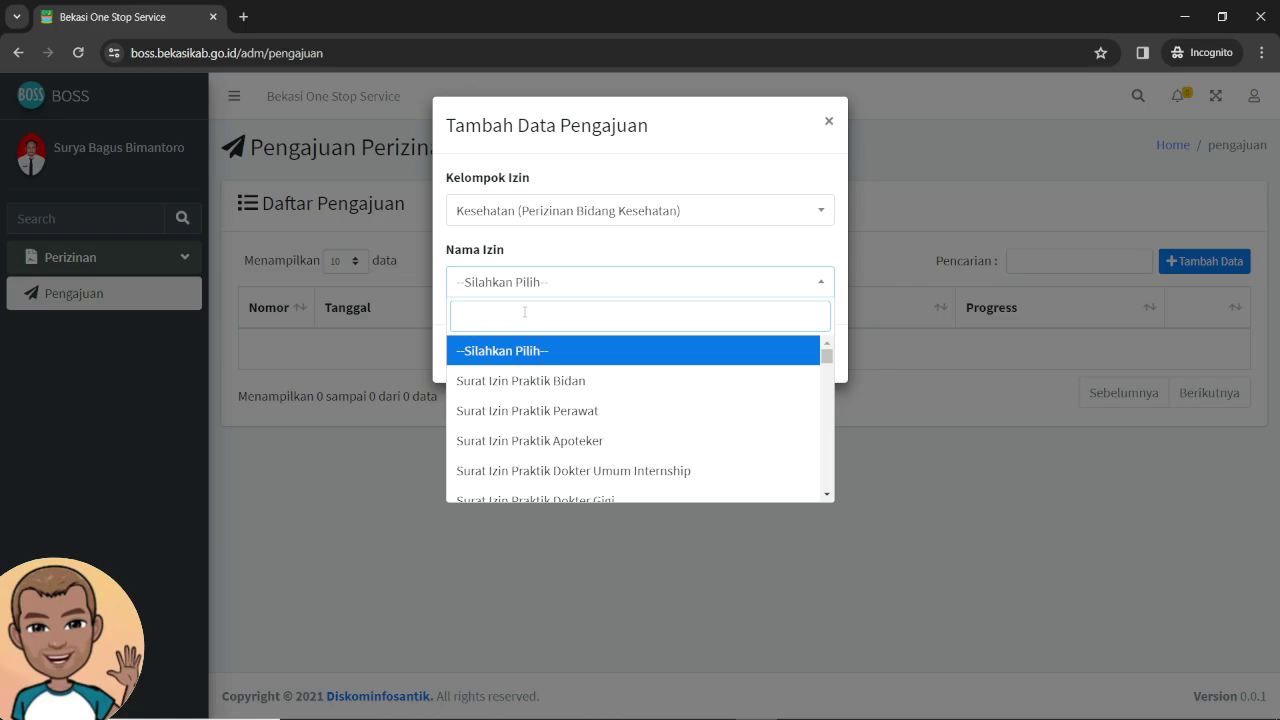
type("tlm")
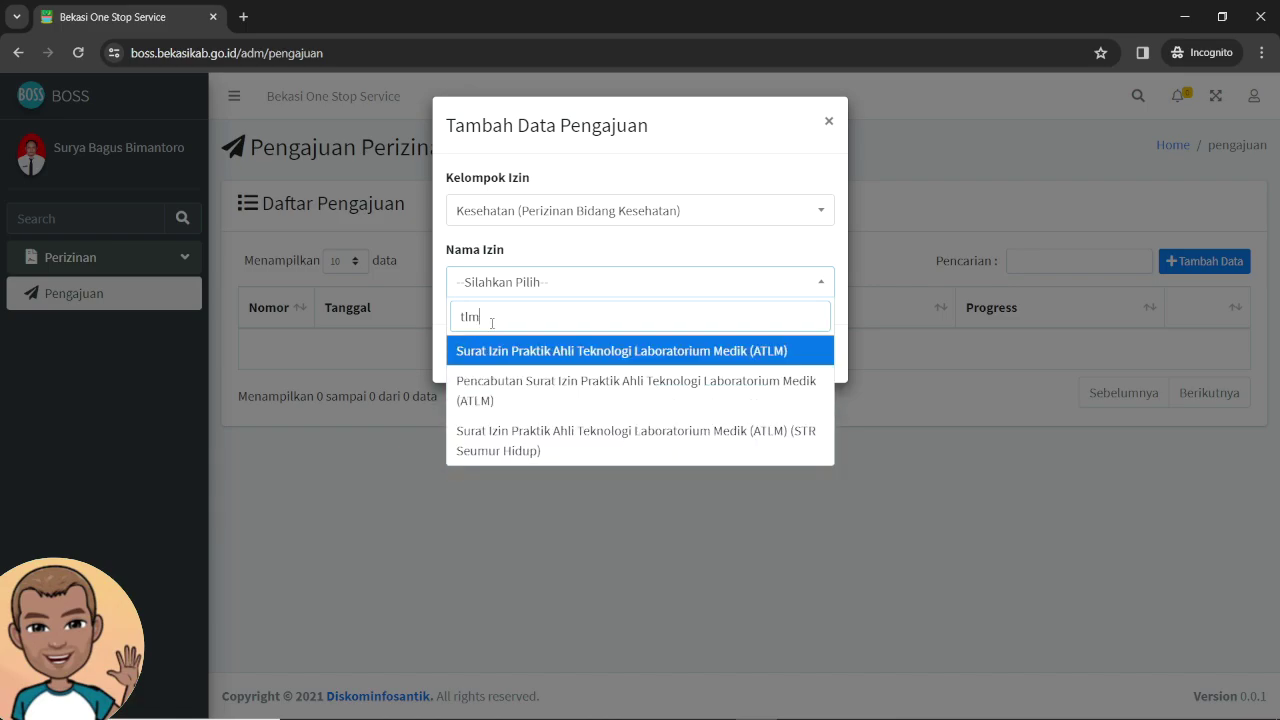
left_click_drag(478, 316, 399, 330)
left_click(399, 328)
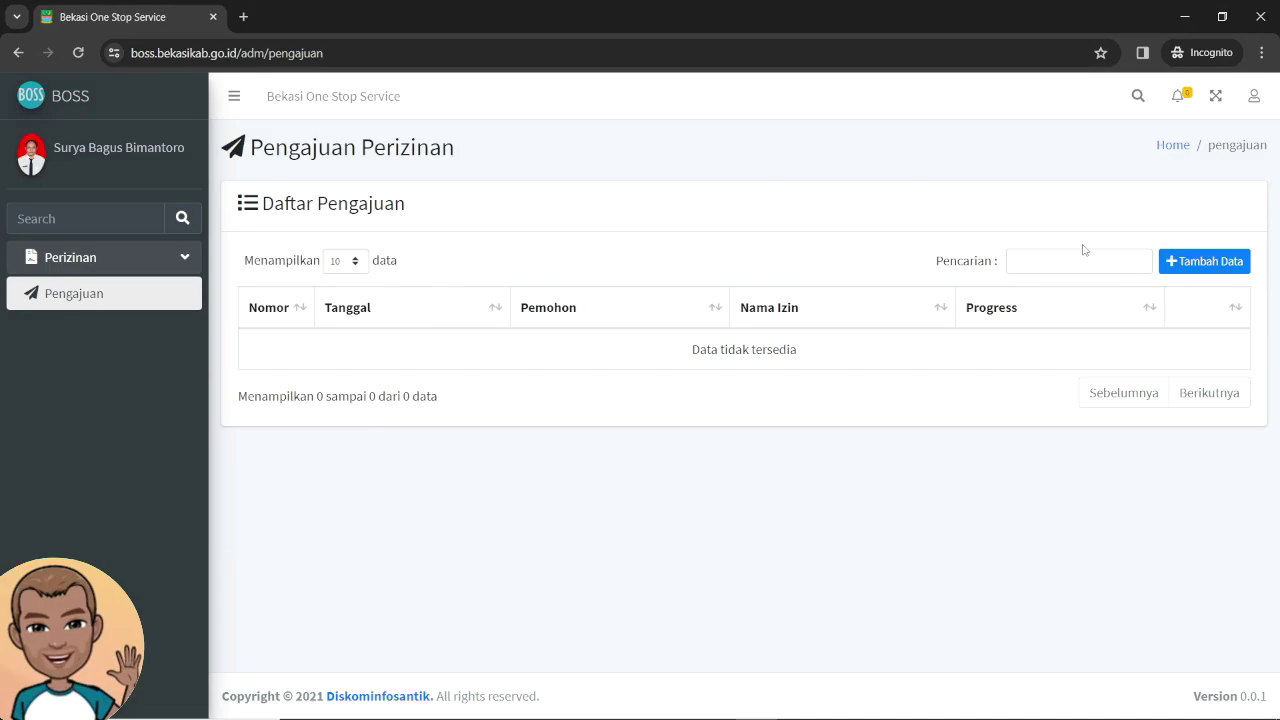
- Search the Kesehatan group's permit names for "bidan" in another new application entry, and dismiss it
left_click(1230, 267)
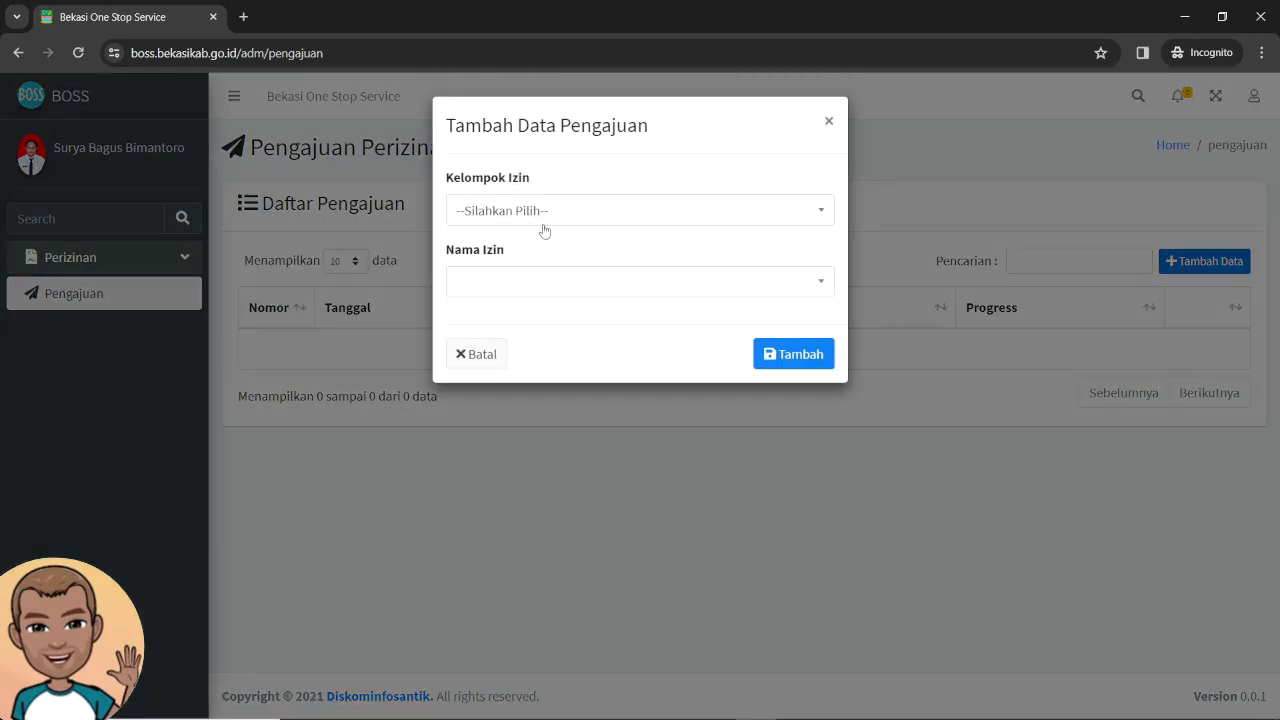
left_click(536, 212)
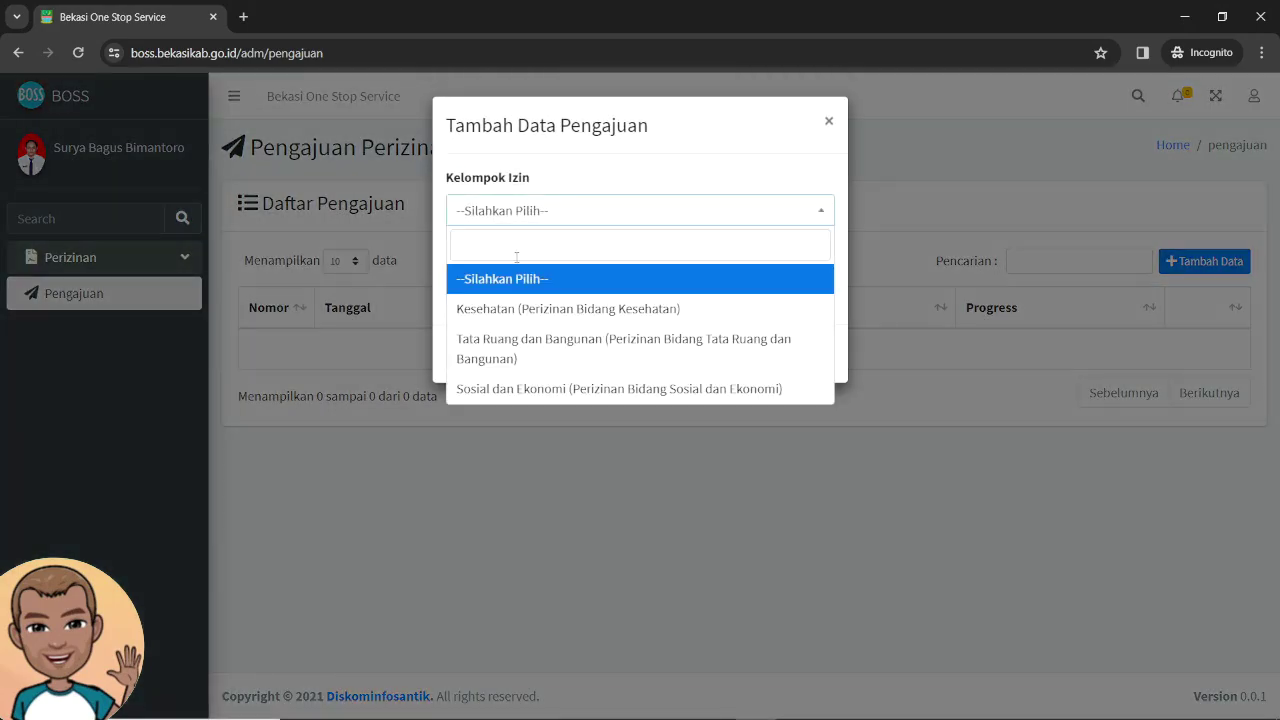
left_click(519, 307)
left_click(579, 285)
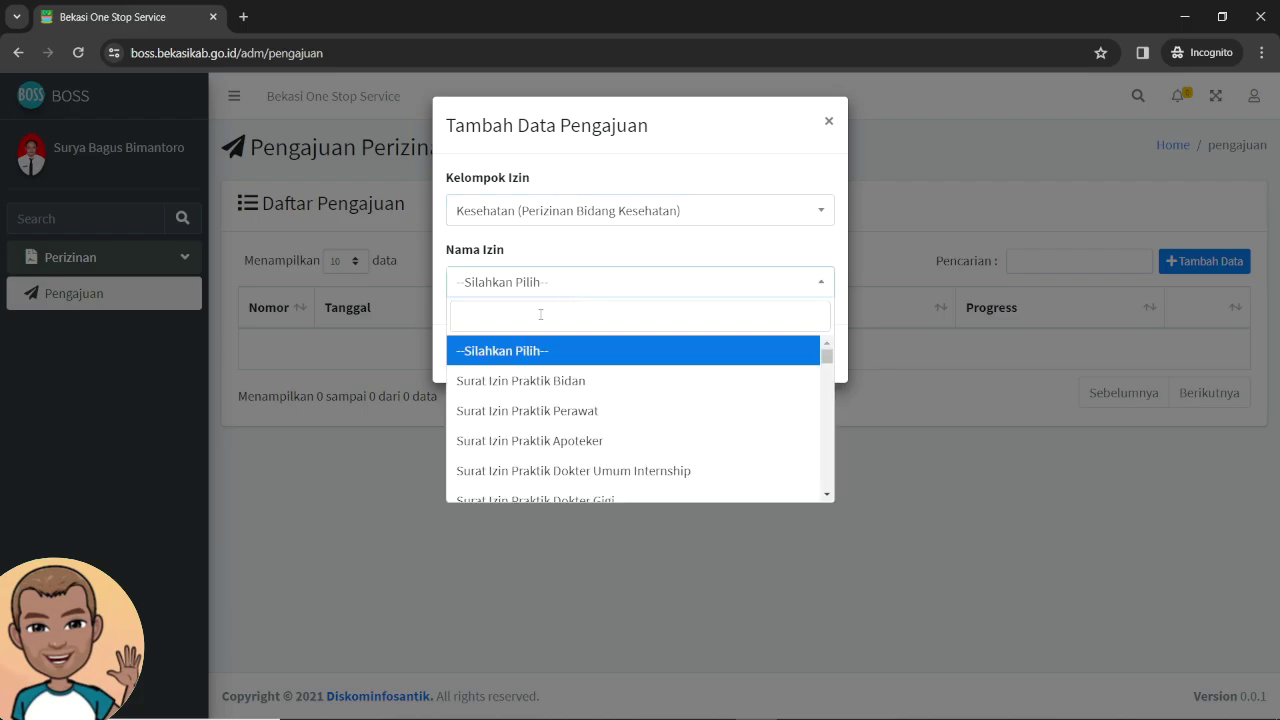
type("bidan")
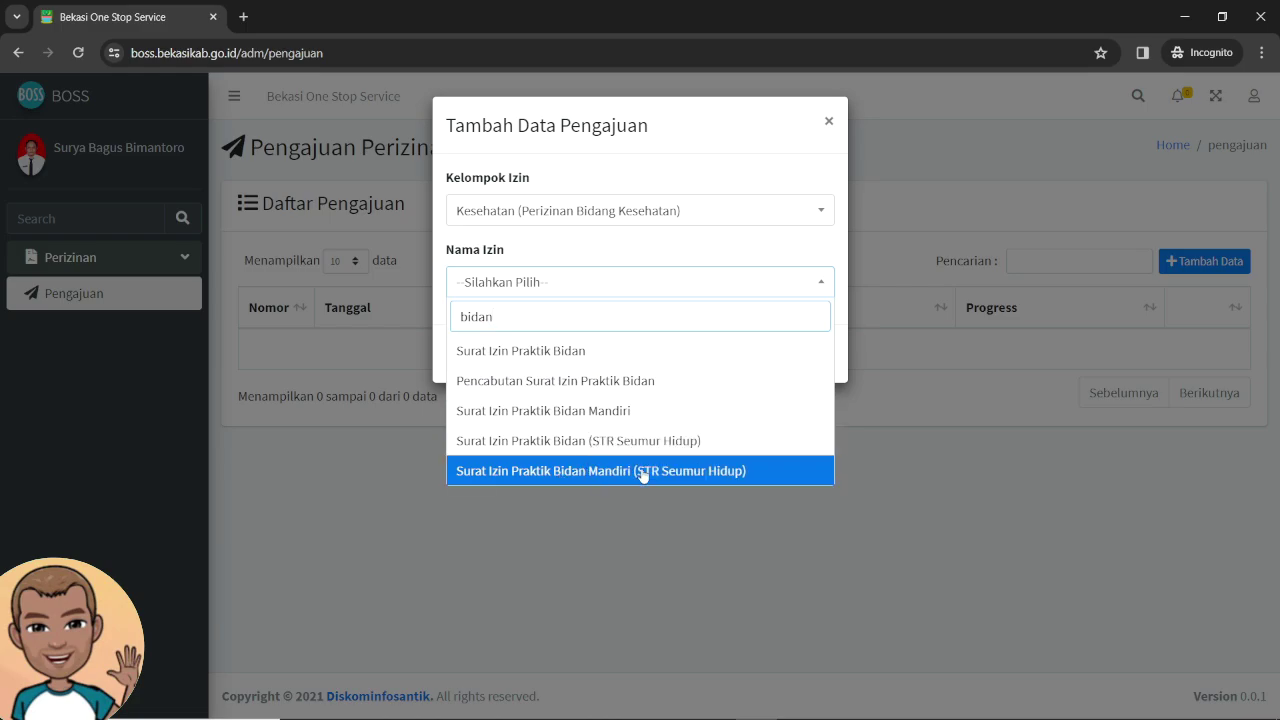
left_click_drag(514, 314, 365, 304)
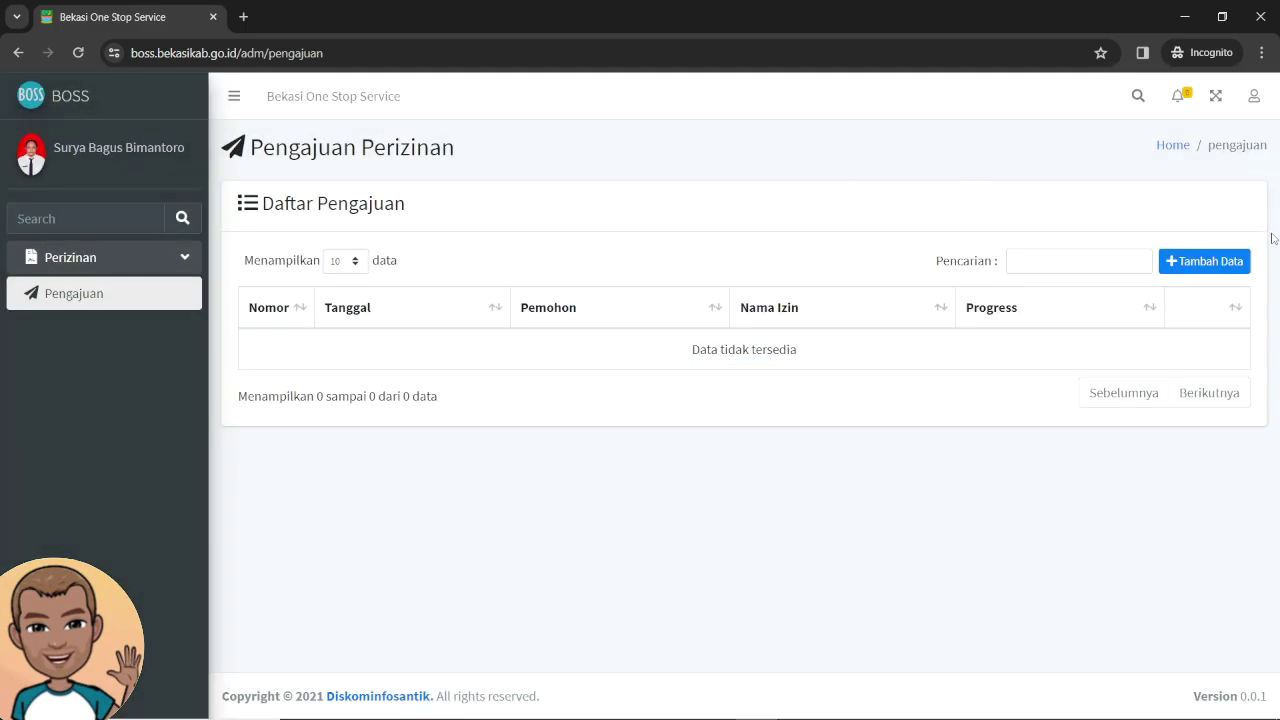
- Add a Kesehatan application for Surat Izin Praktik Ahli Teknologi Laboratorium Medik (ATLM) (STR Seumur Hidup)
left_click(1210, 262)
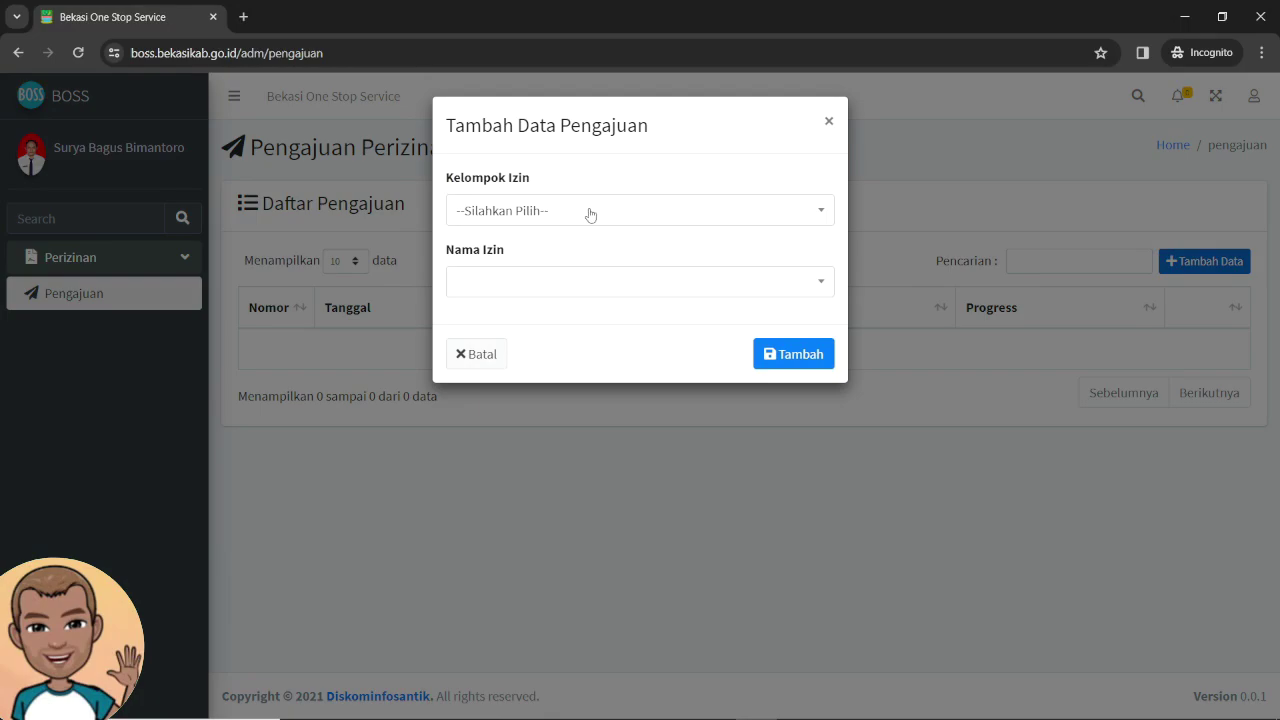
left_click(591, 215)
left_click(551, 309)
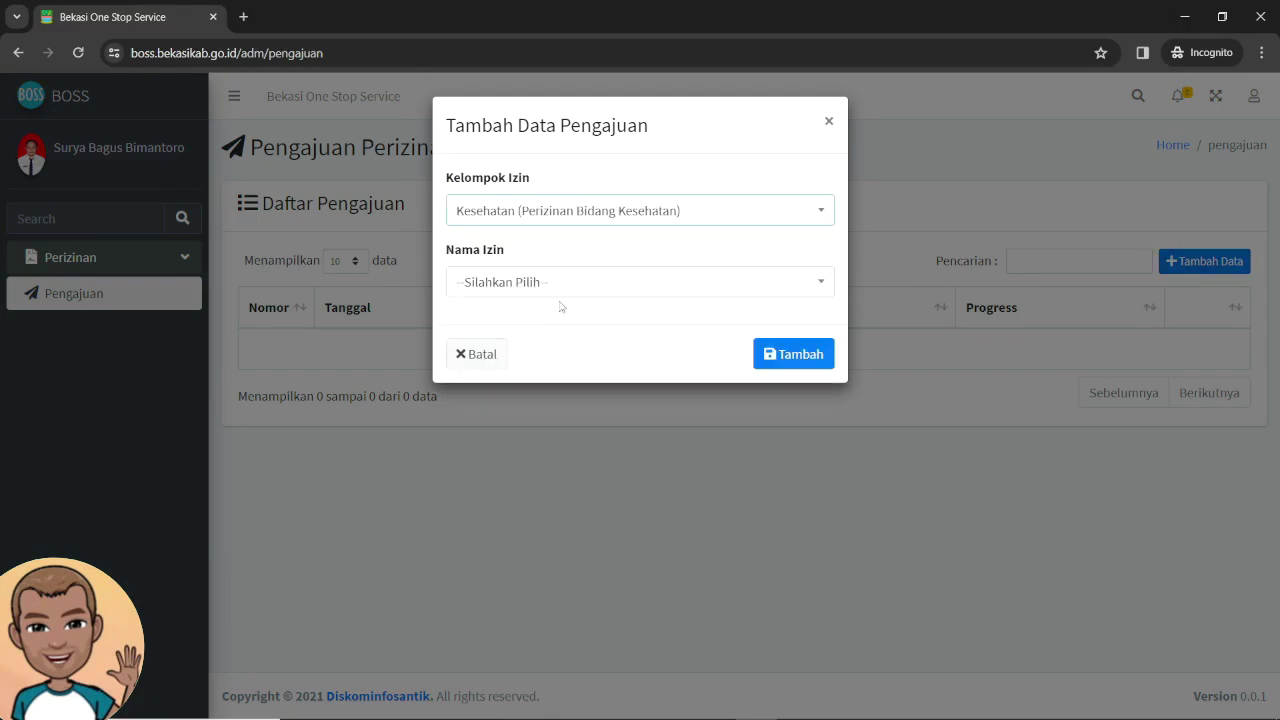
left_click(625, 281)
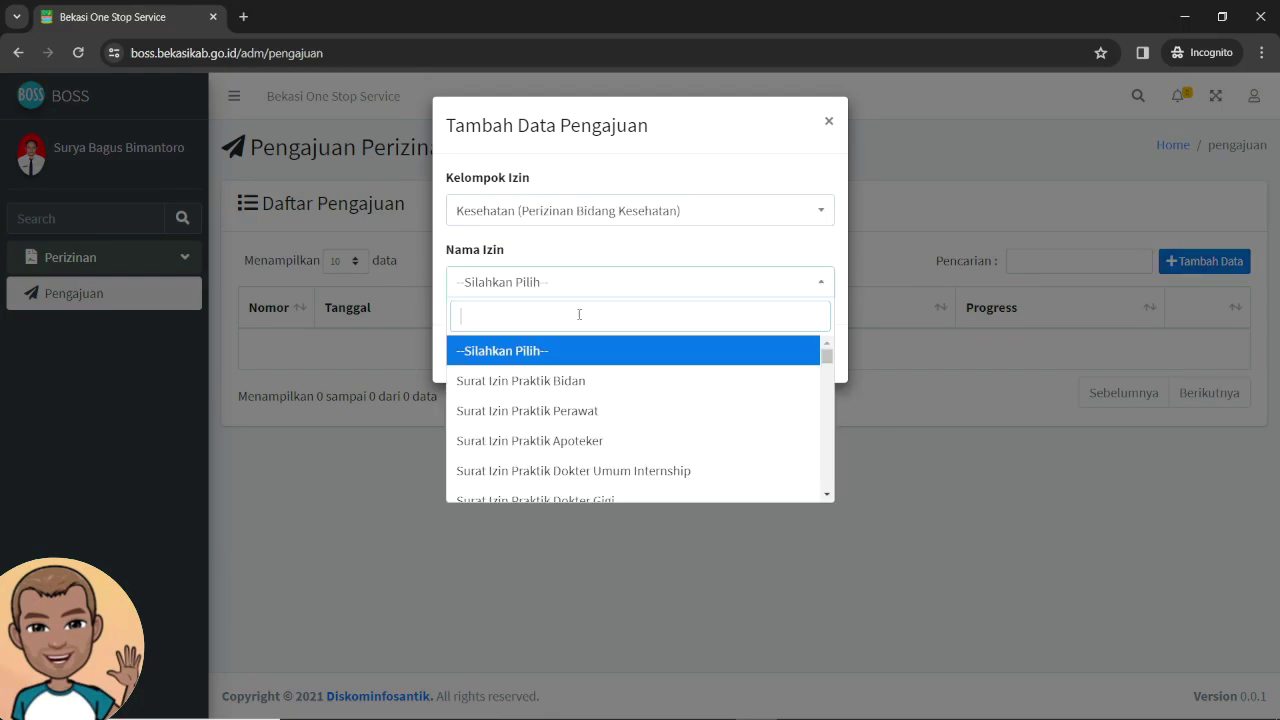
type("tlm")
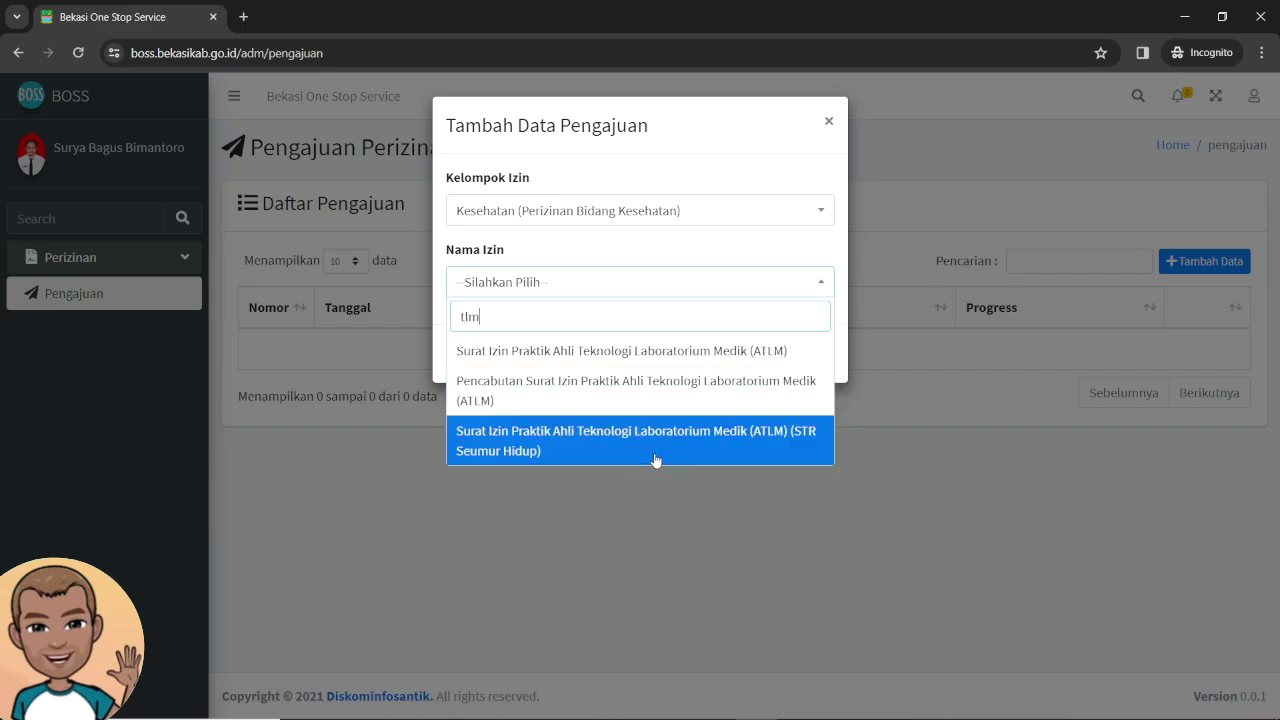
left_click(622, 444)
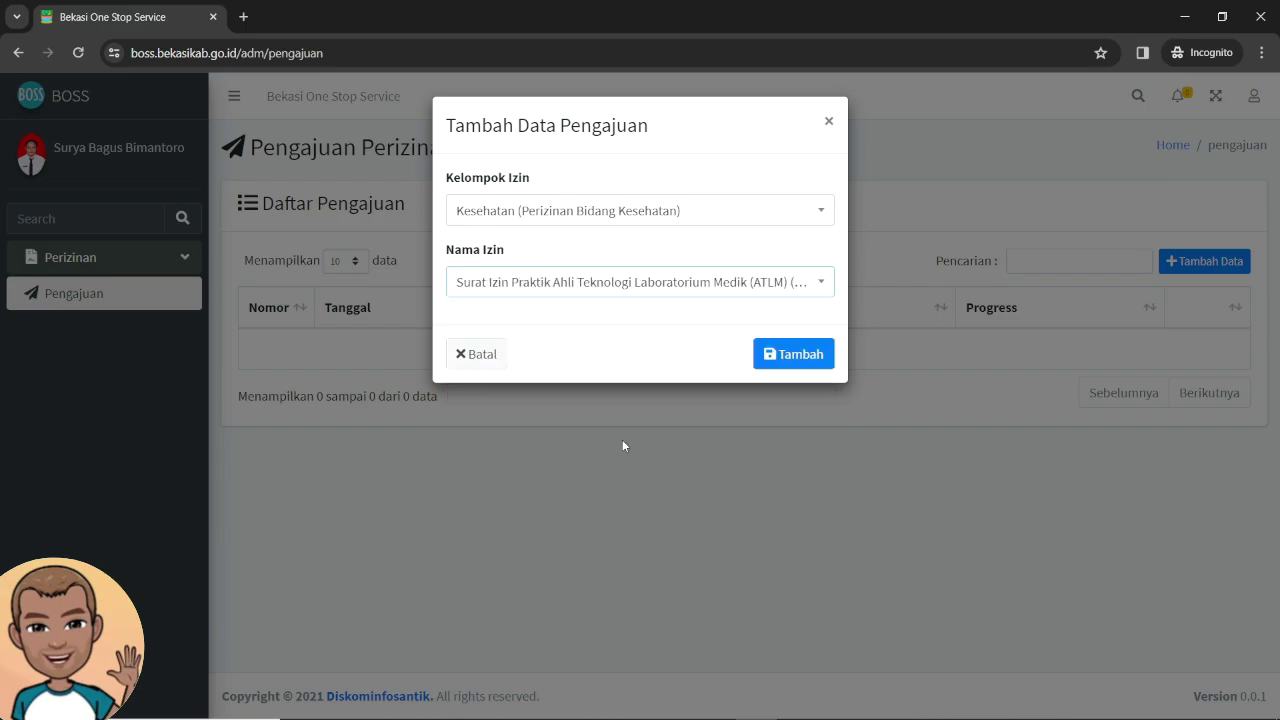
left_click(810, 360)
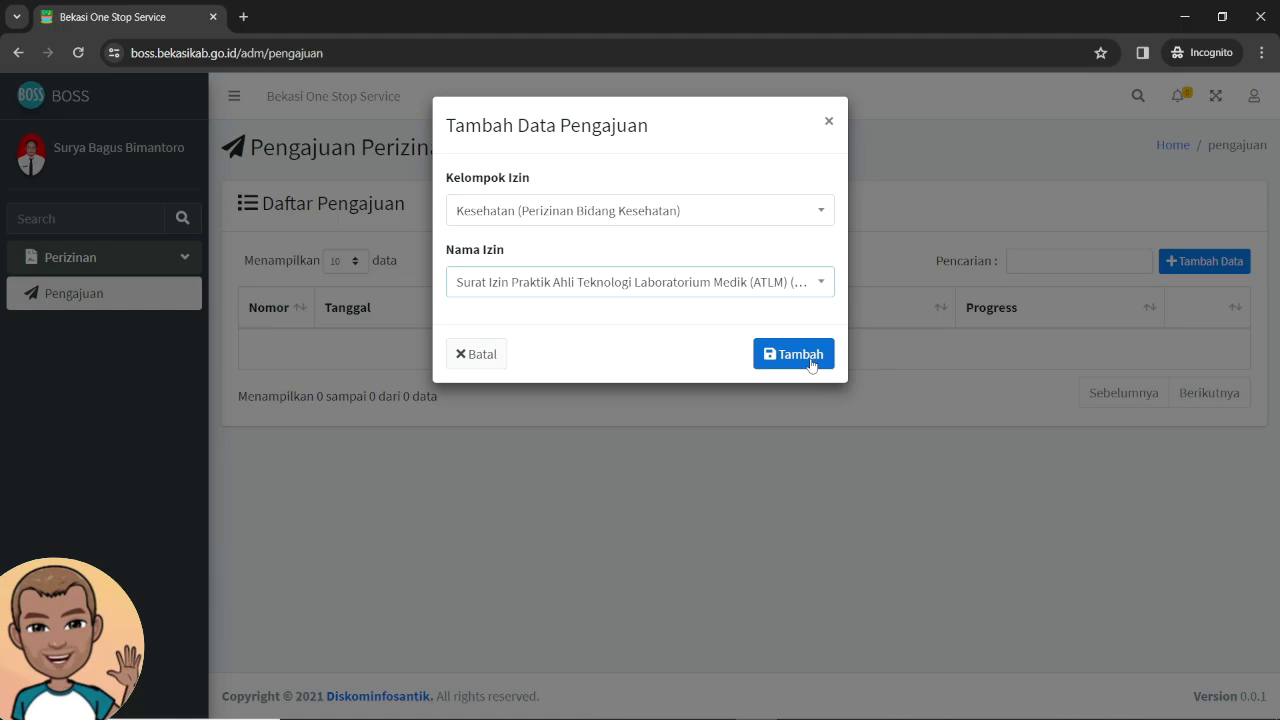
left_click(811, 360)
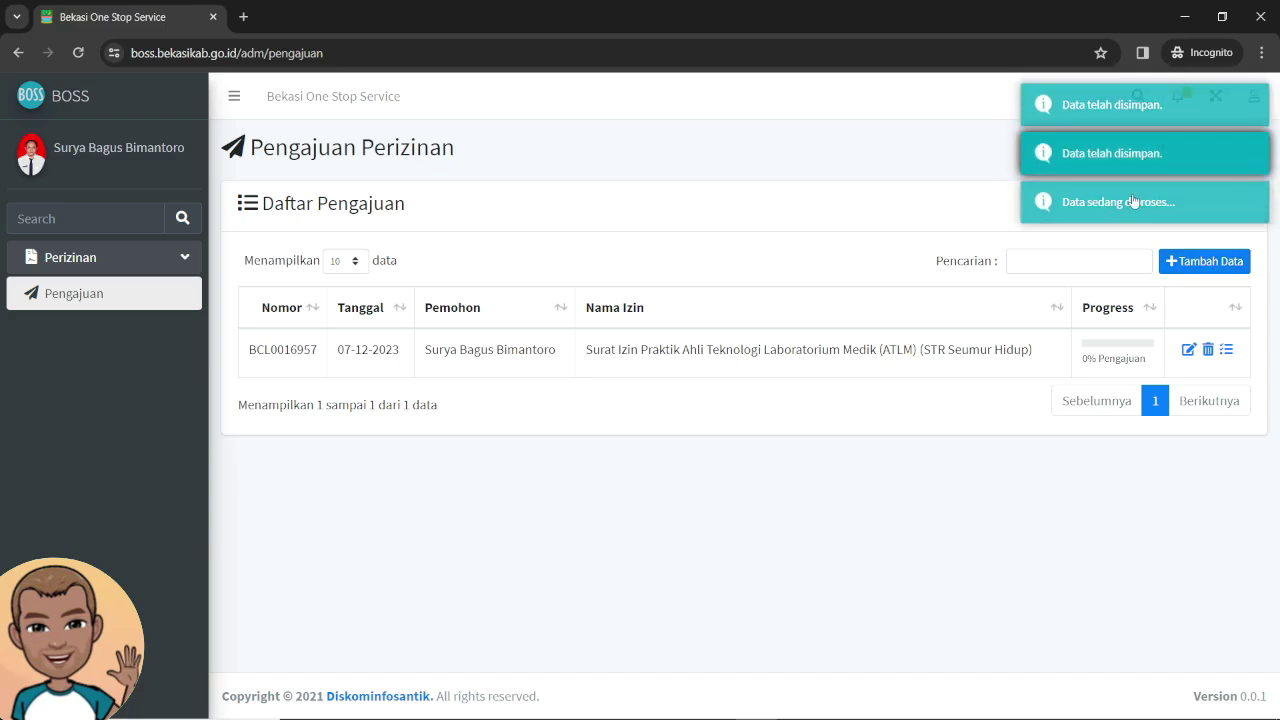
- Open the process details of the STR Seumur Hidup application and examine the Pendaftaran fields, including the Praktik Nakes Ke options
left_click(1226, 350)
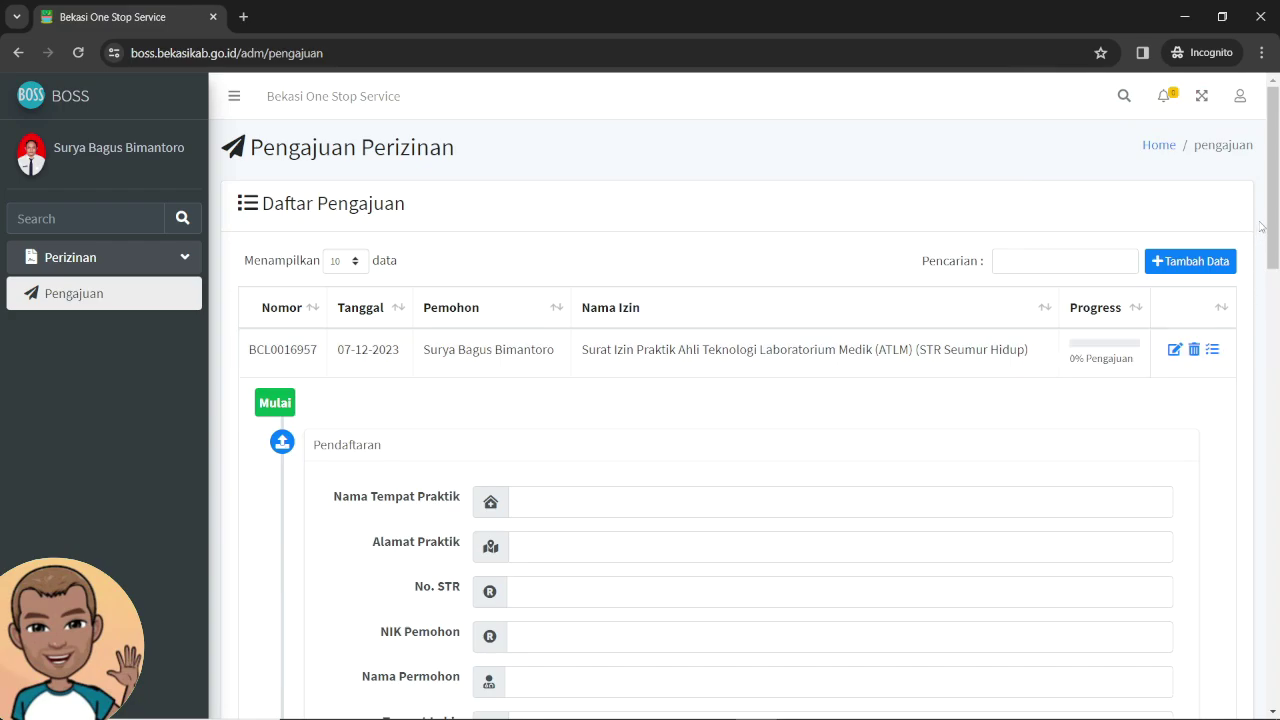
left_click_drag(1276, 222, 1276, 316)
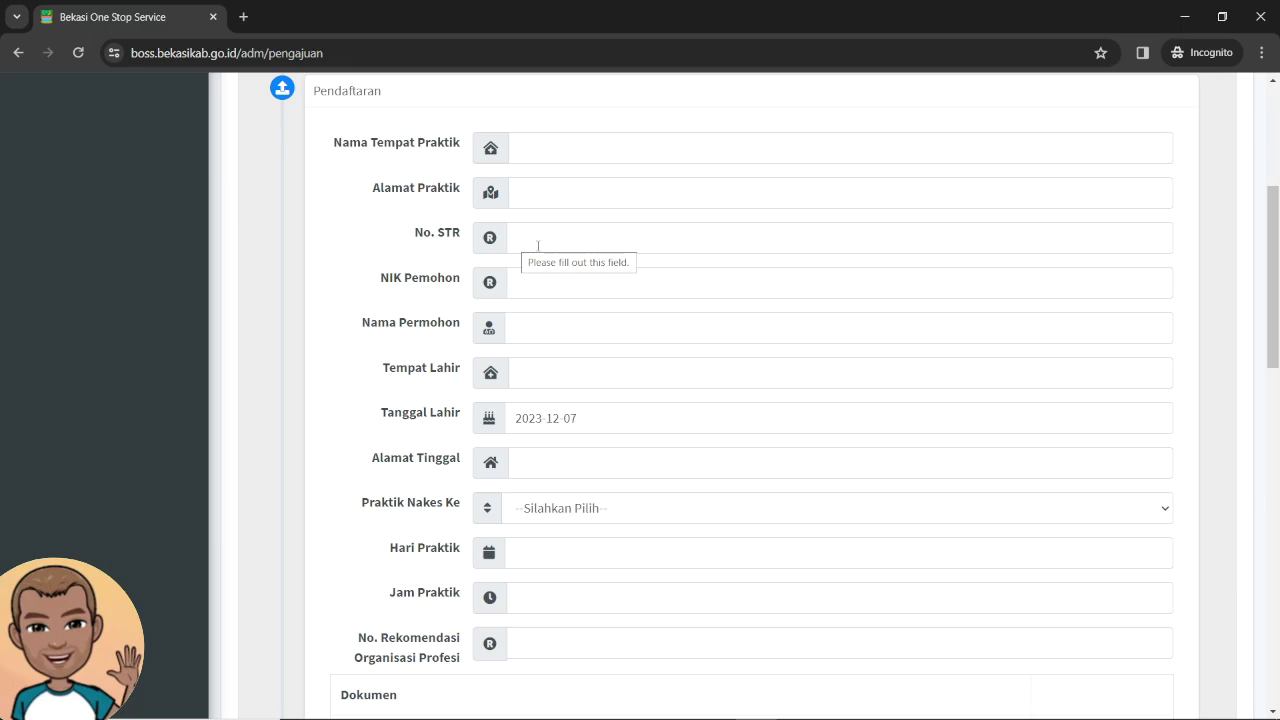
left_click(528, 326)
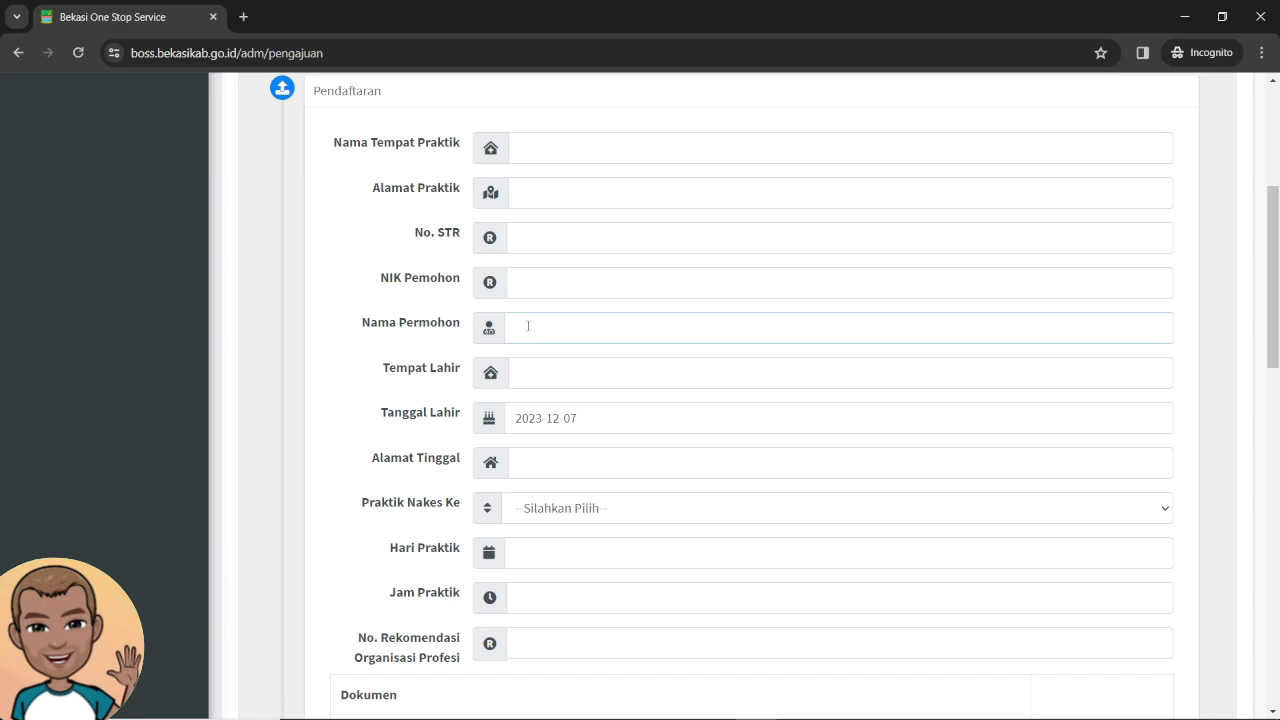
left_click(537, 470)
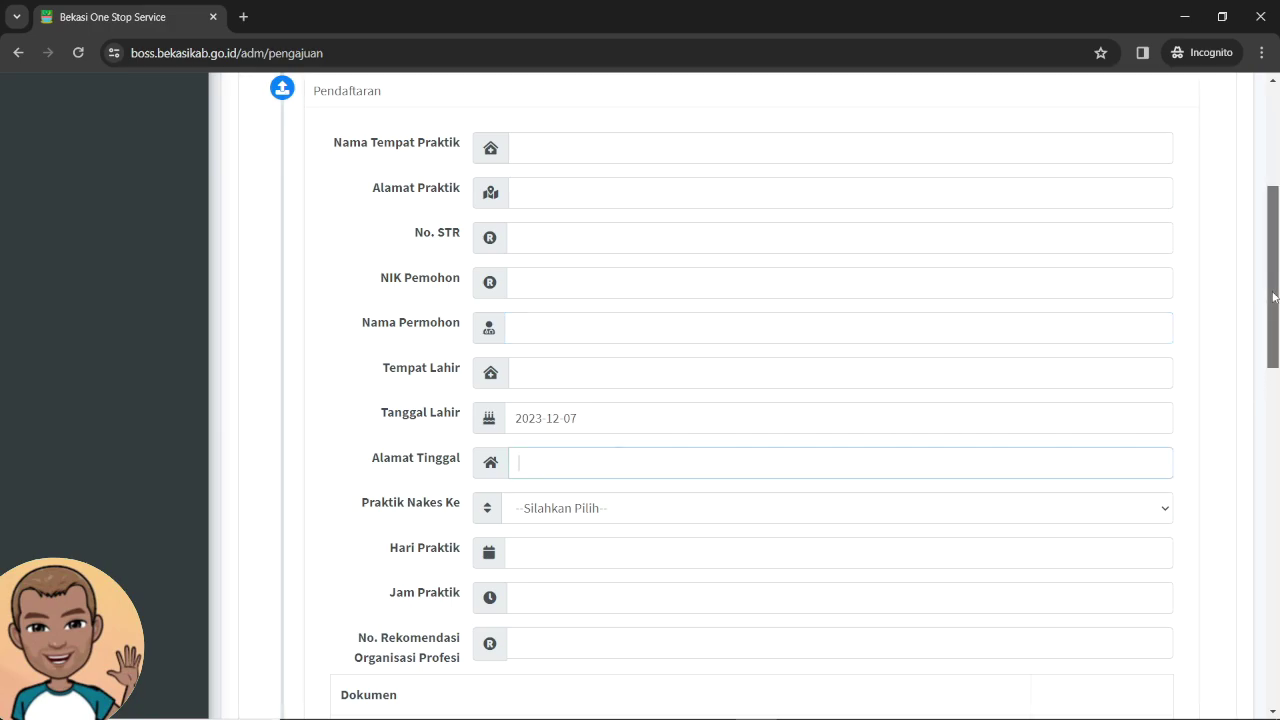
left_click_drag(1274, 297, 1272, 363)
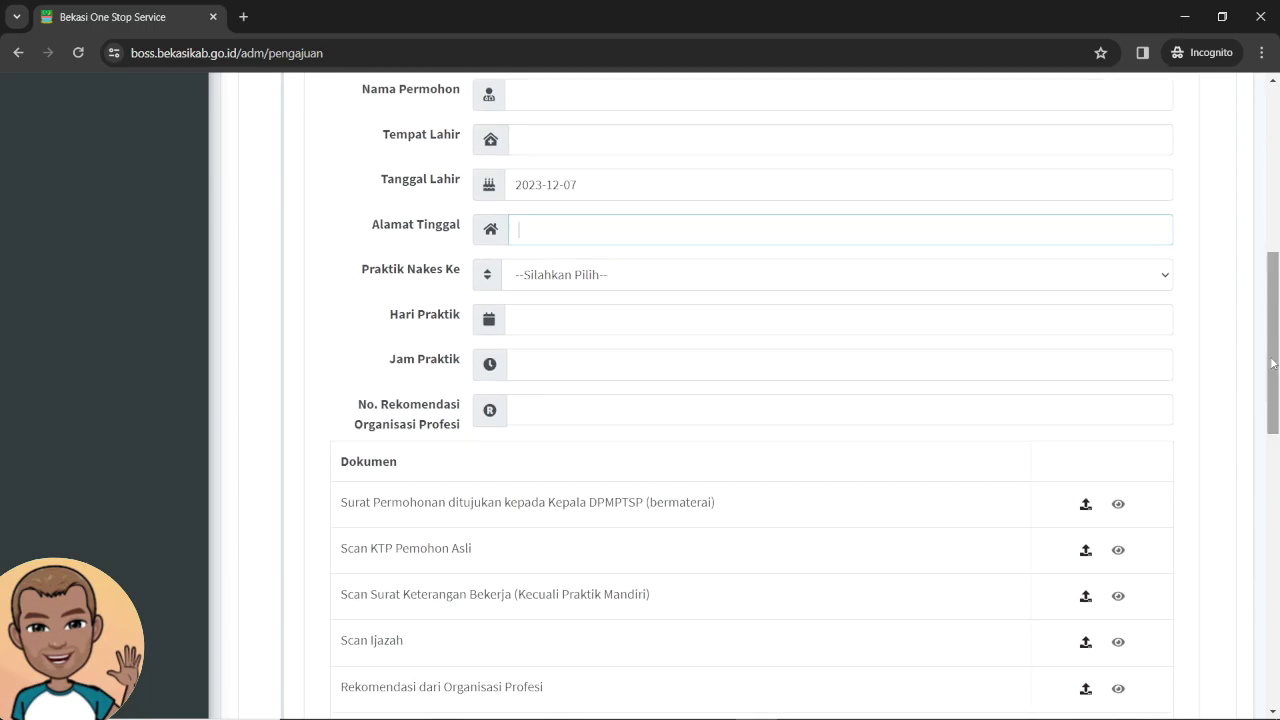
left_click(602, 286)
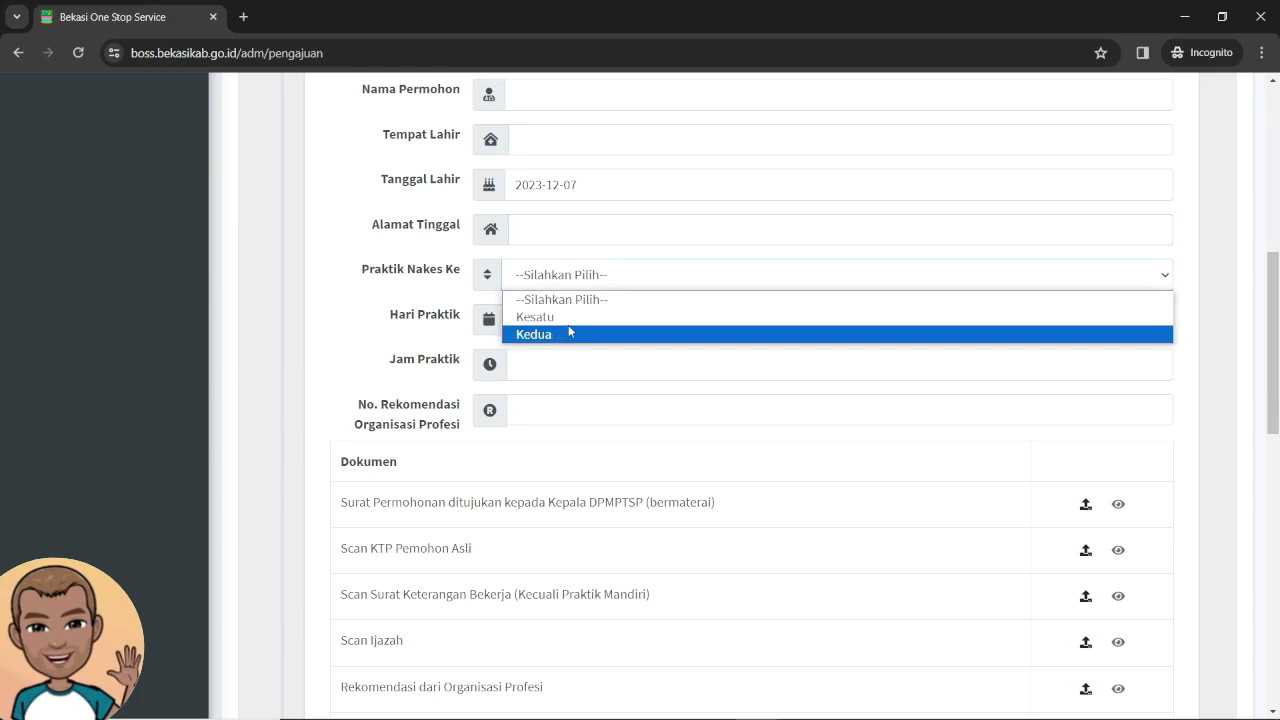
left_click(338, 342)
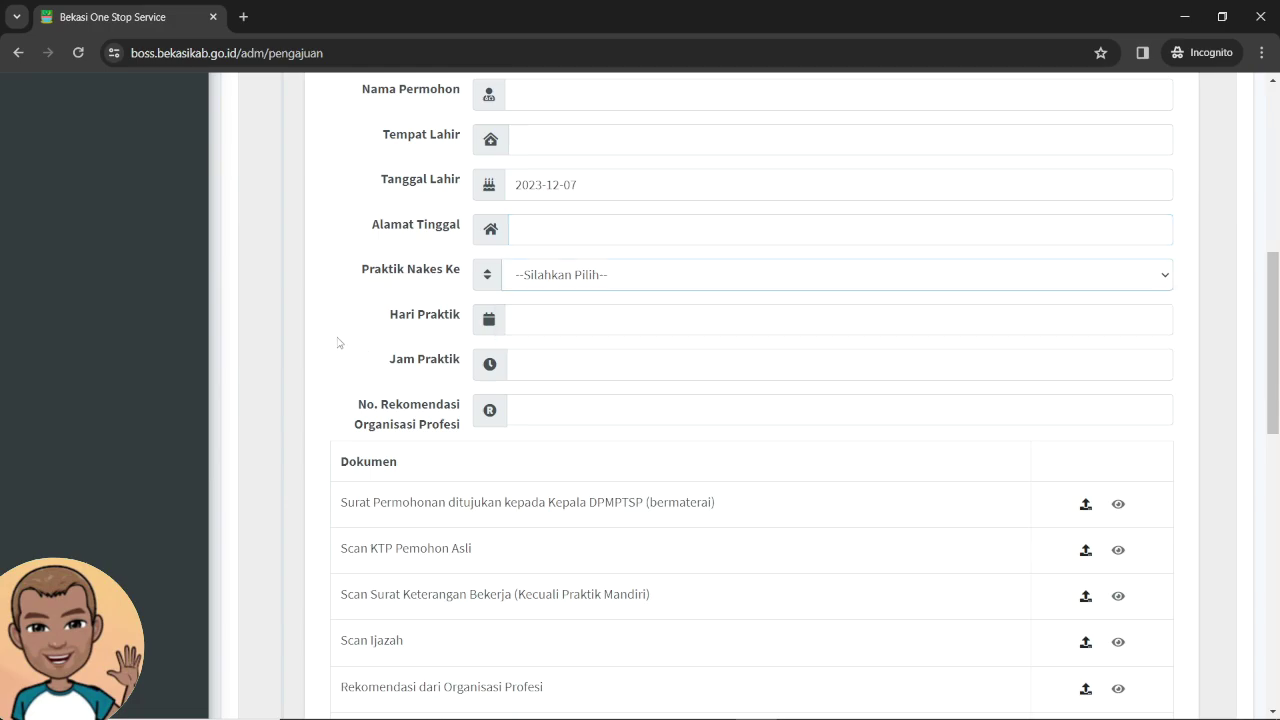
left_click(623, 320)
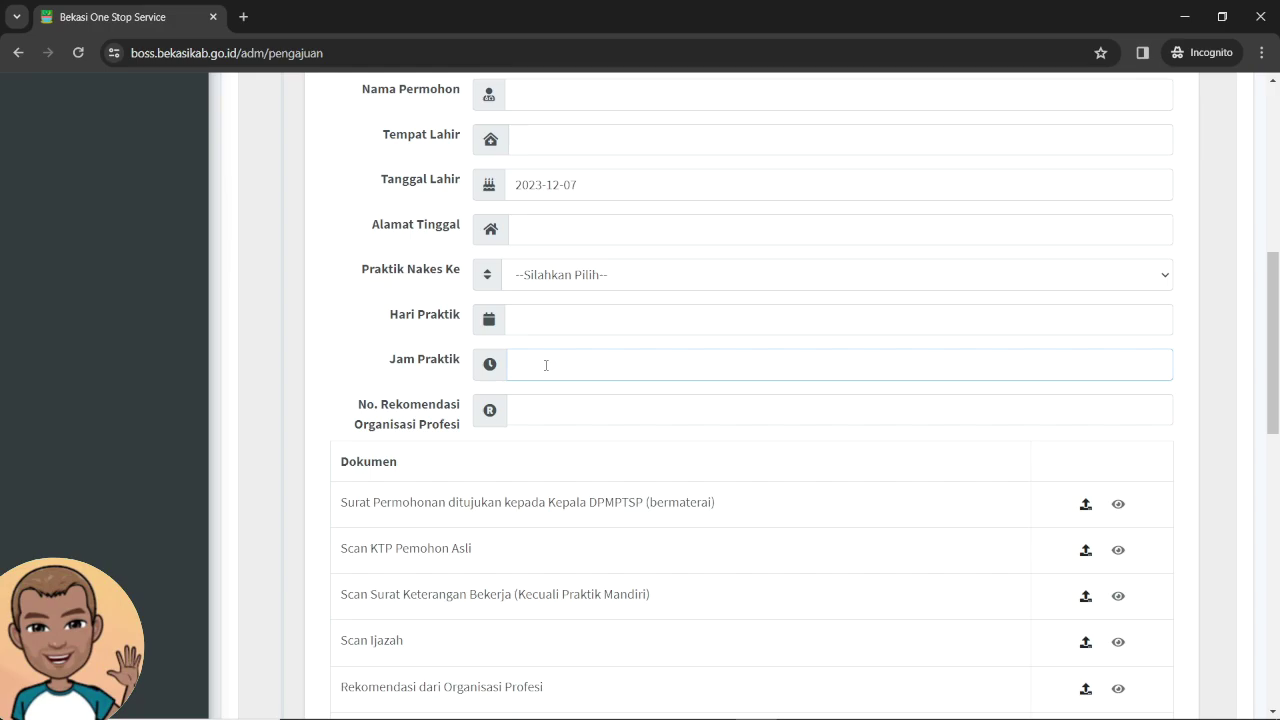
left_click(557, 414)
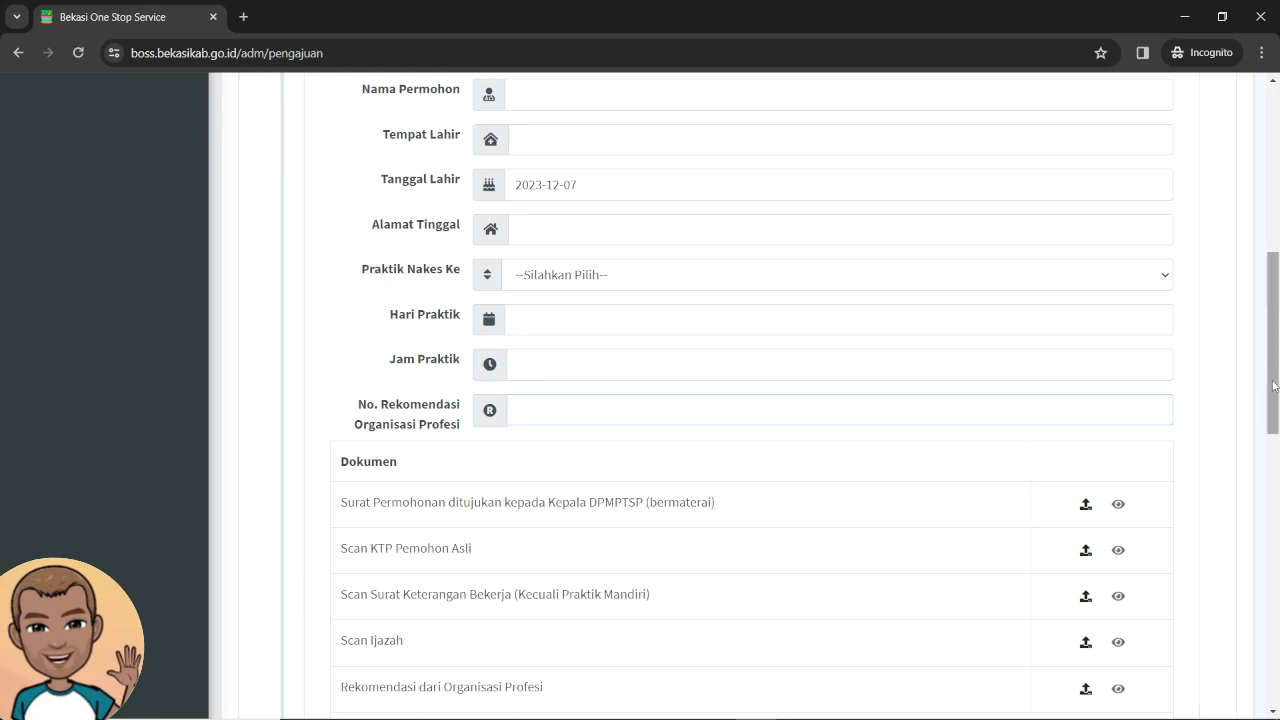
- Examine the list of documents required for upload in the Pendaftaran stage
left_click_drag(1266, 386, 1276, 455)
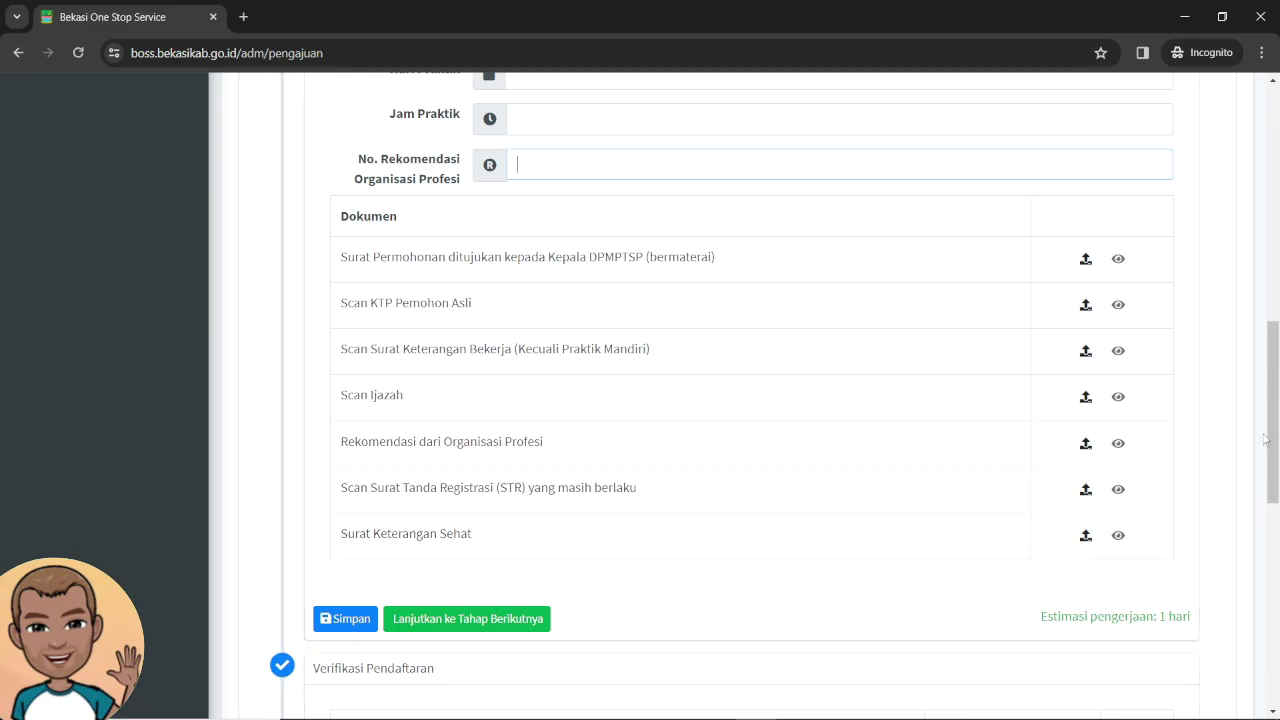
scroll(1276, 420, "up", 1)
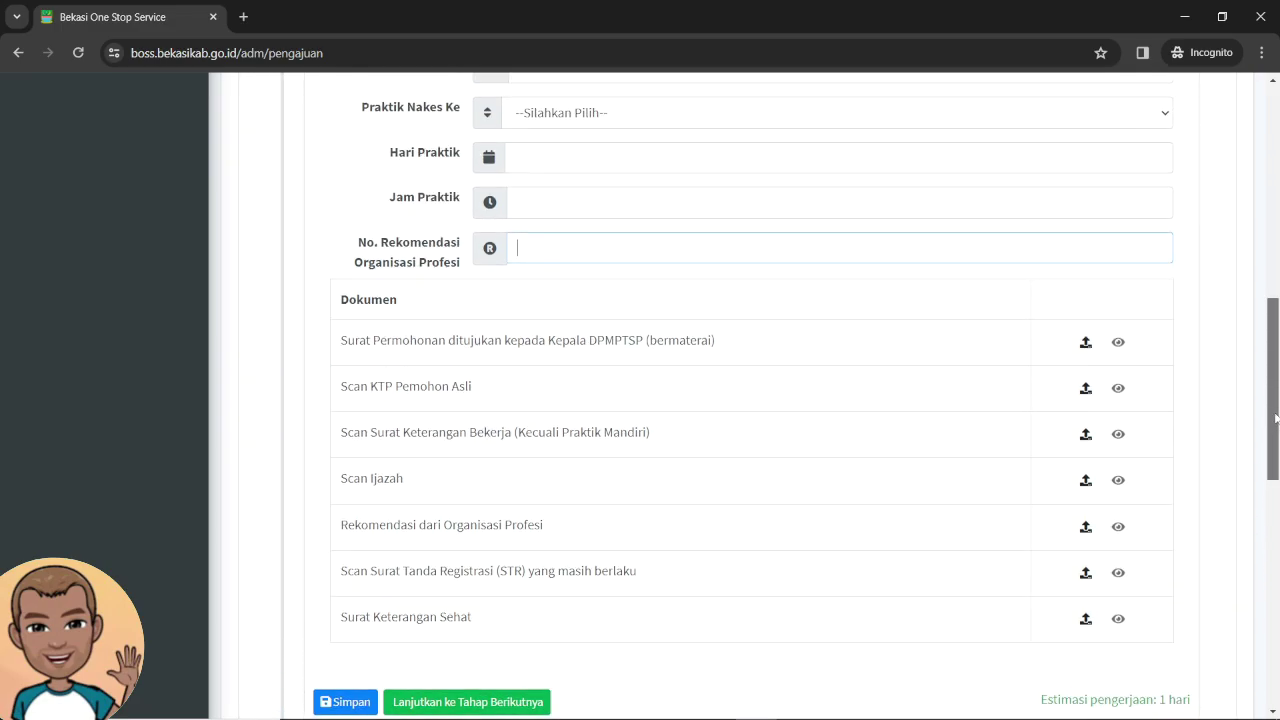
mouse_move(1276, 420)
left_mouse_down()
mouse_move(1276, 310)
mouse_move(1265, 430)
left_mouse_up()
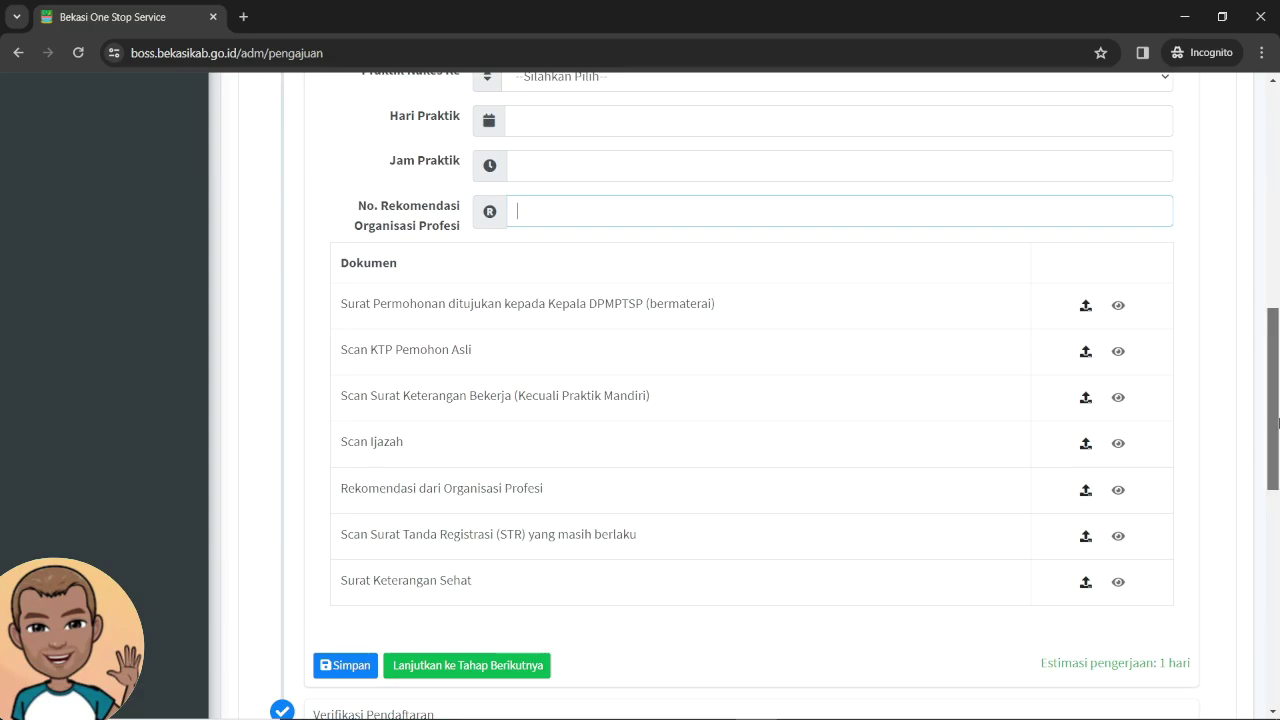
scroll(1277, 423, "down", 2)
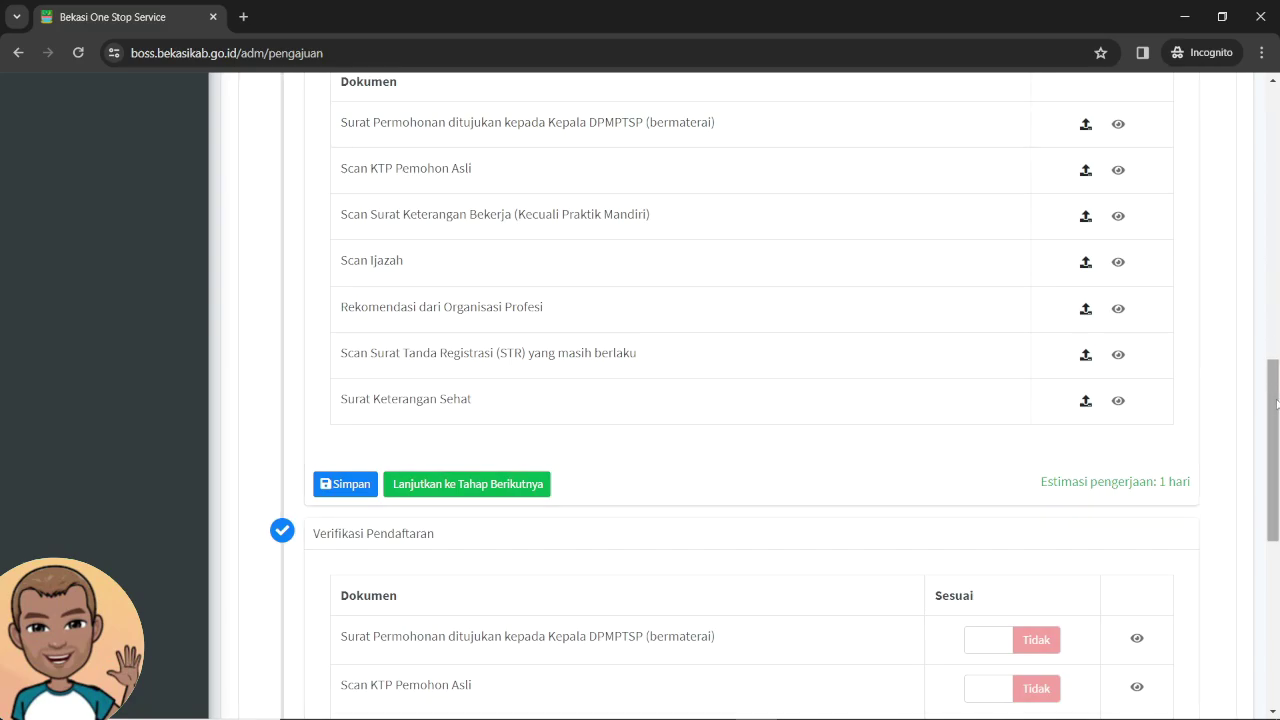
scroll(1277, 355, "up", 1)
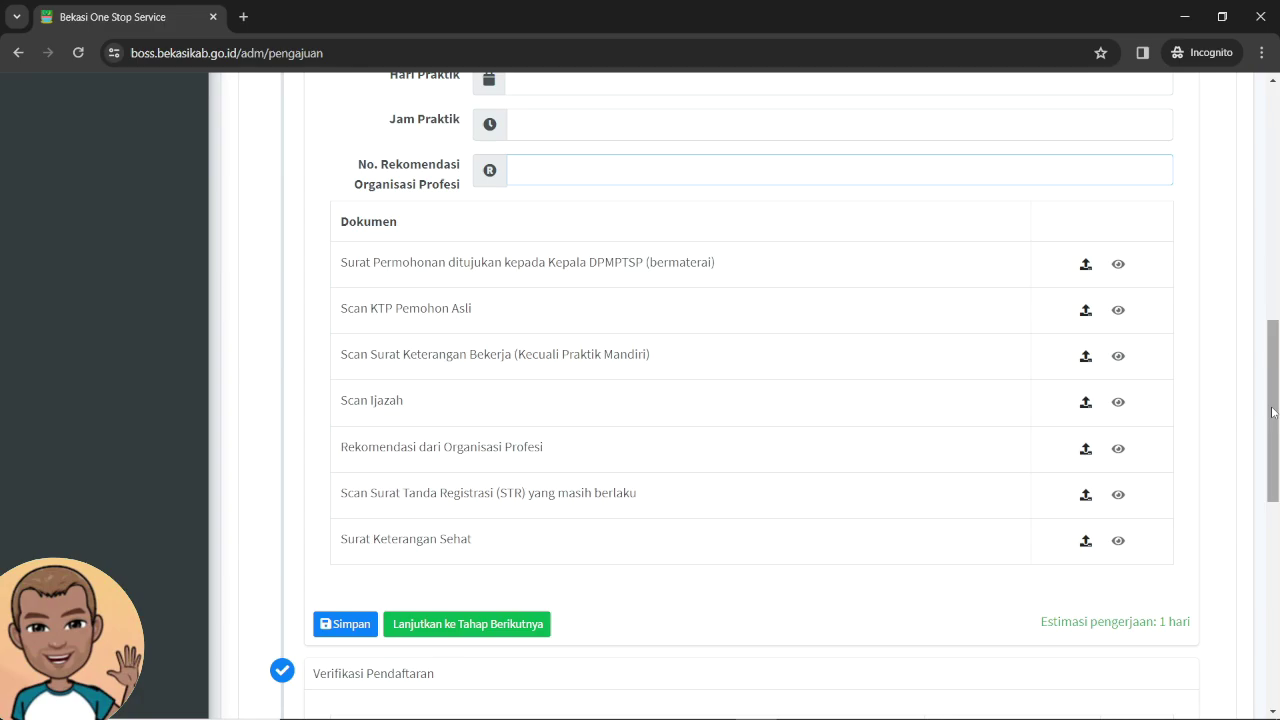
left_click_drag(1273, 412, 1275, 424)
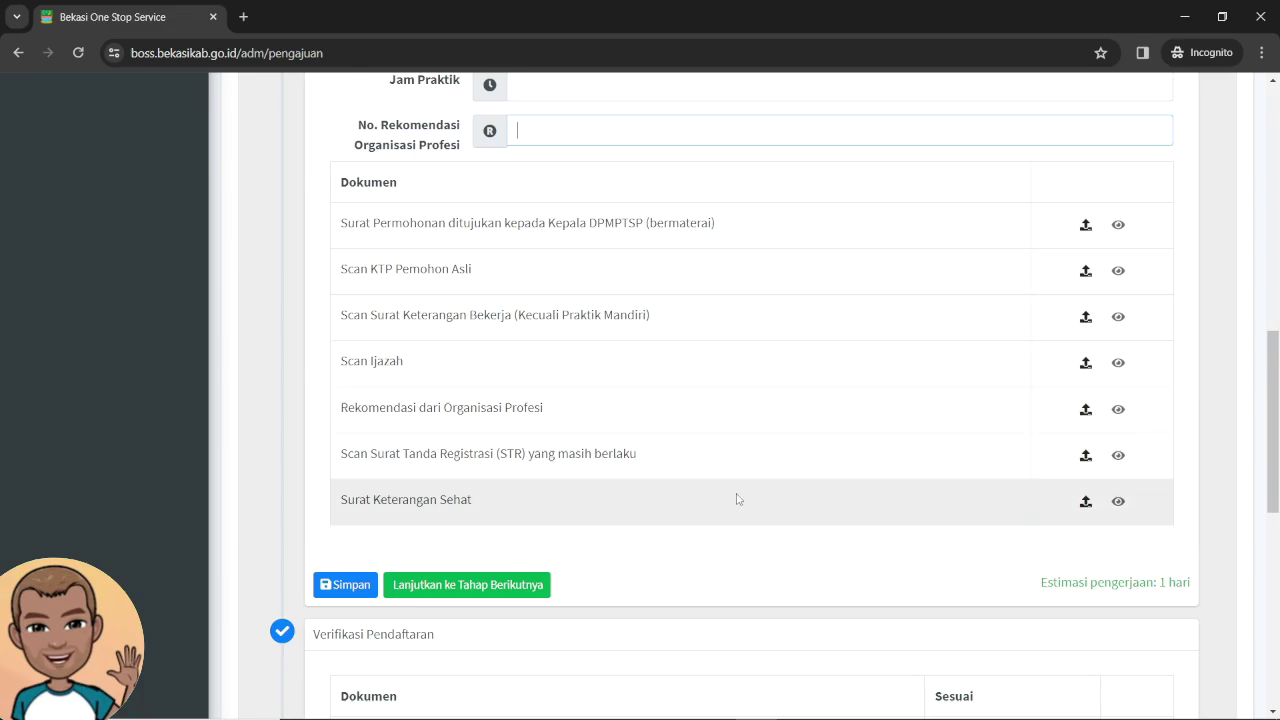
- Review the Pendaftaran form and the Verifikasi Pendaftaran stage, and check the application's progress status
left_click_drag(1274, 425, 1277, 276)
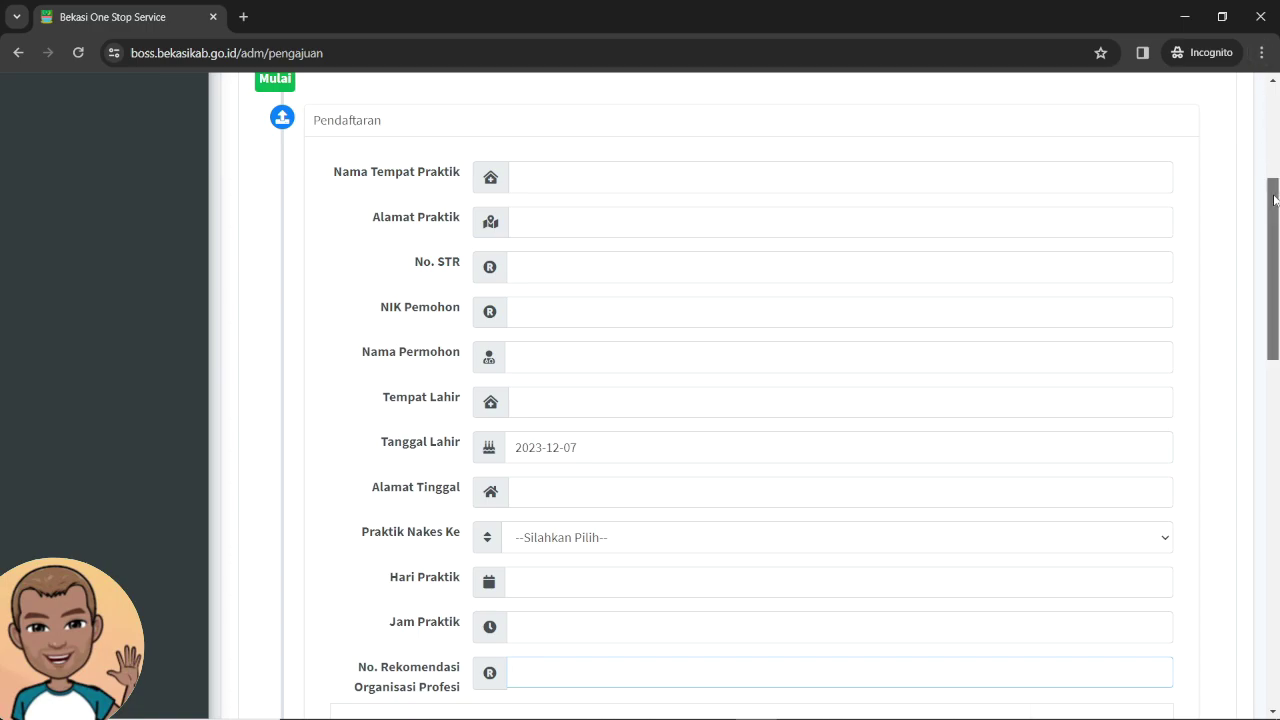
left_click_drag(1274, 200, 1274, 272)
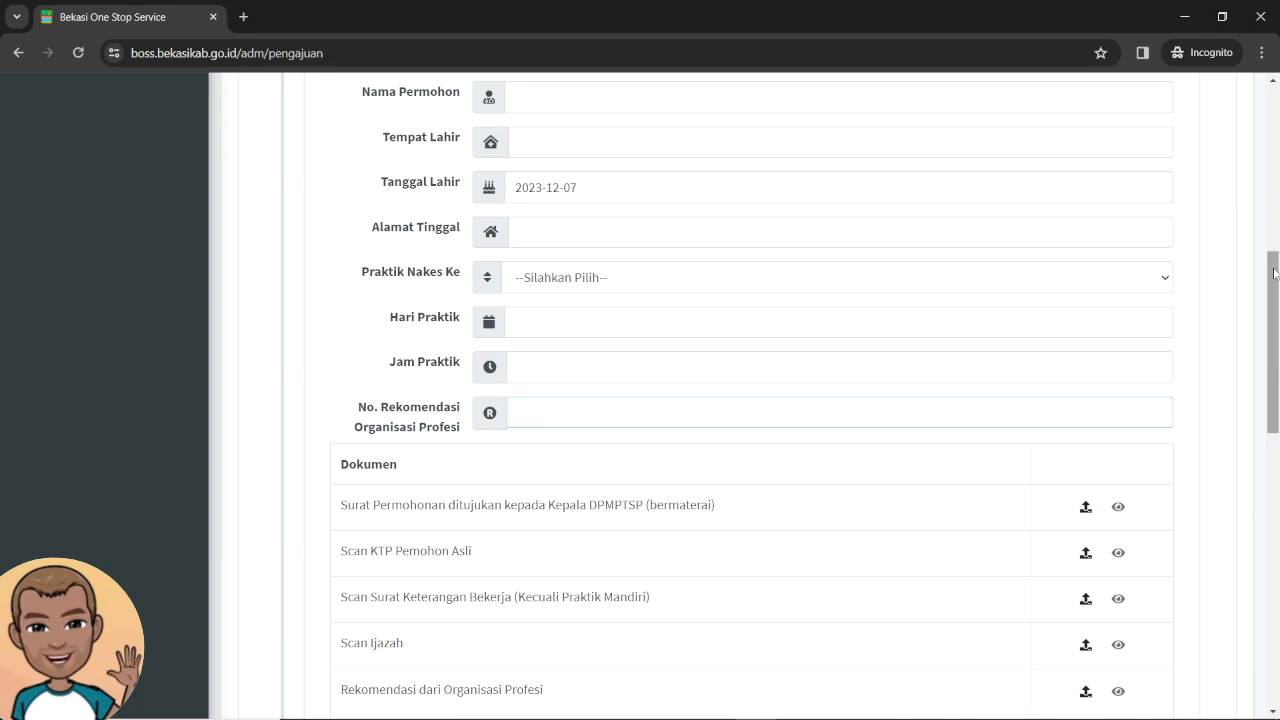
left_click_drag(1274, 272, 1277, 490)
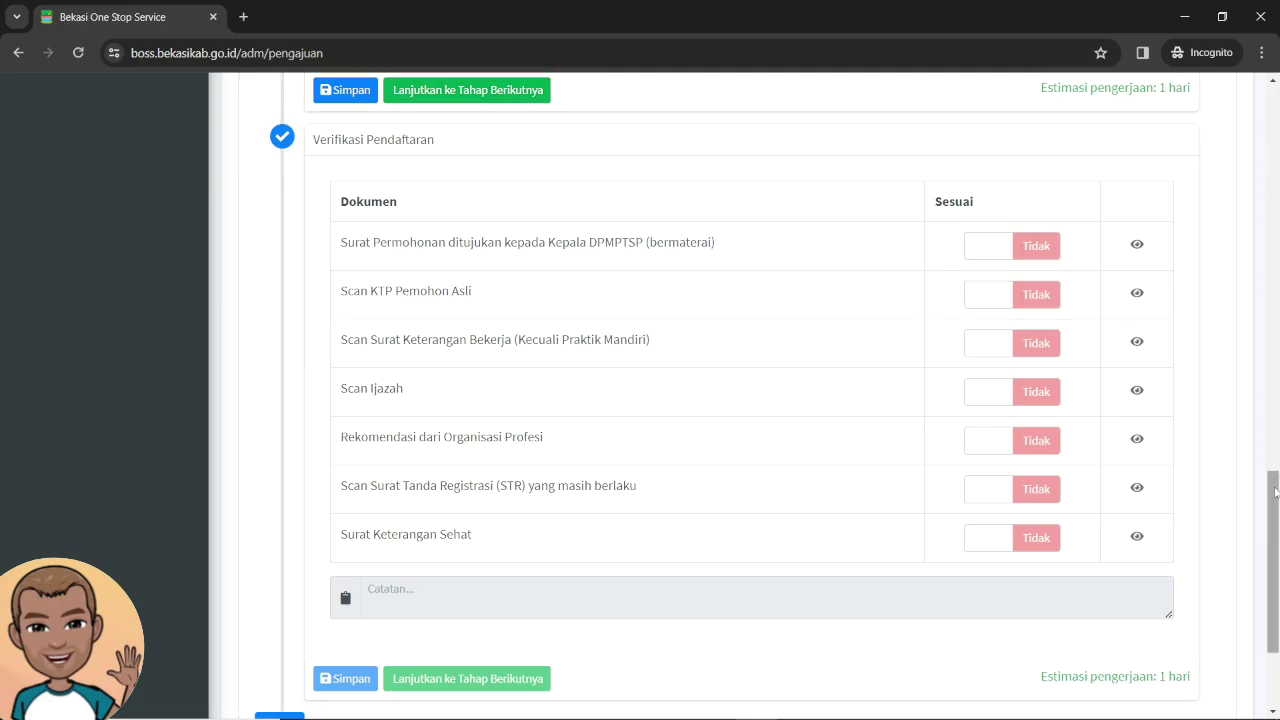
left_click_drag(1275, 490, 1274, 110)
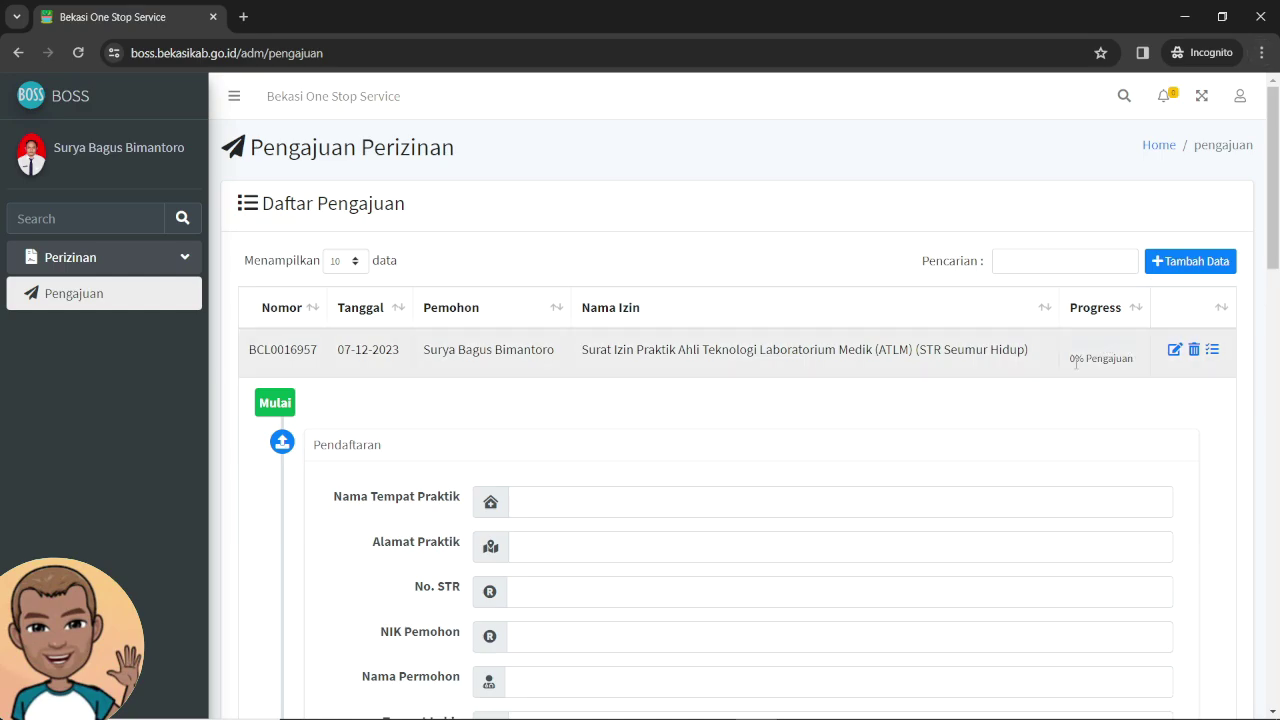
left_click_drag(1069, 360, 1135, 360)
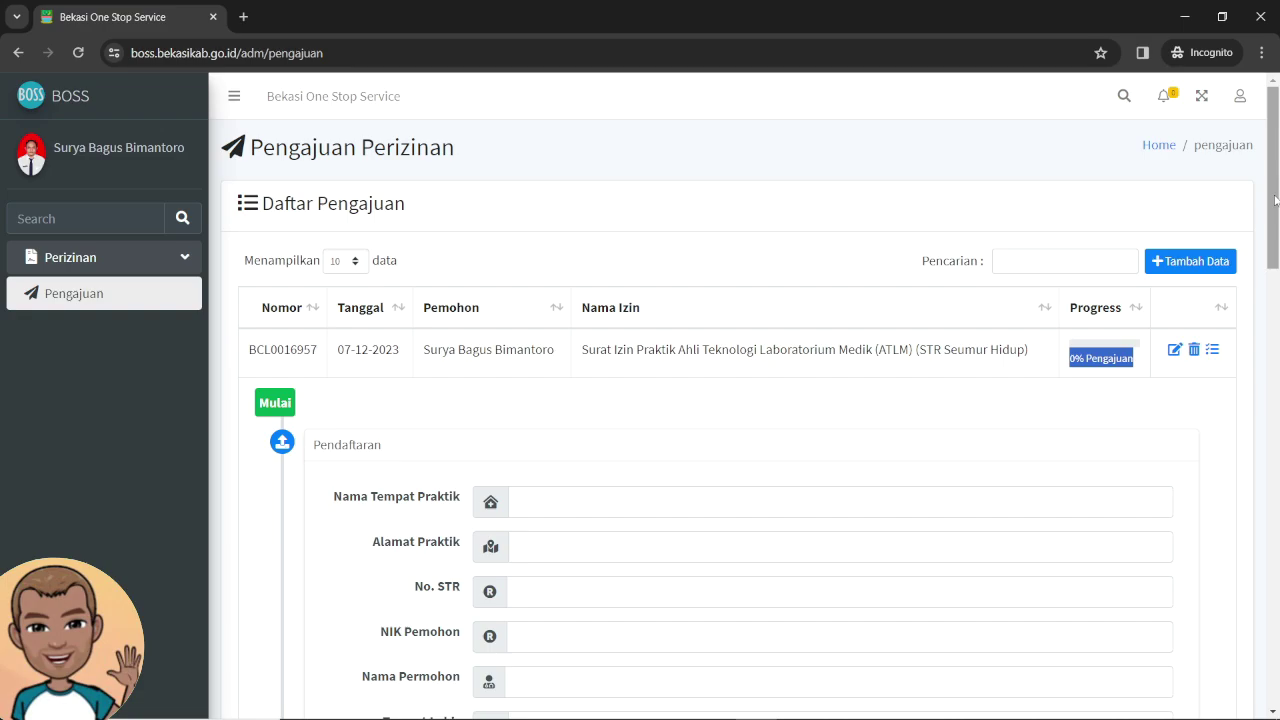
left_click(1100, 358)
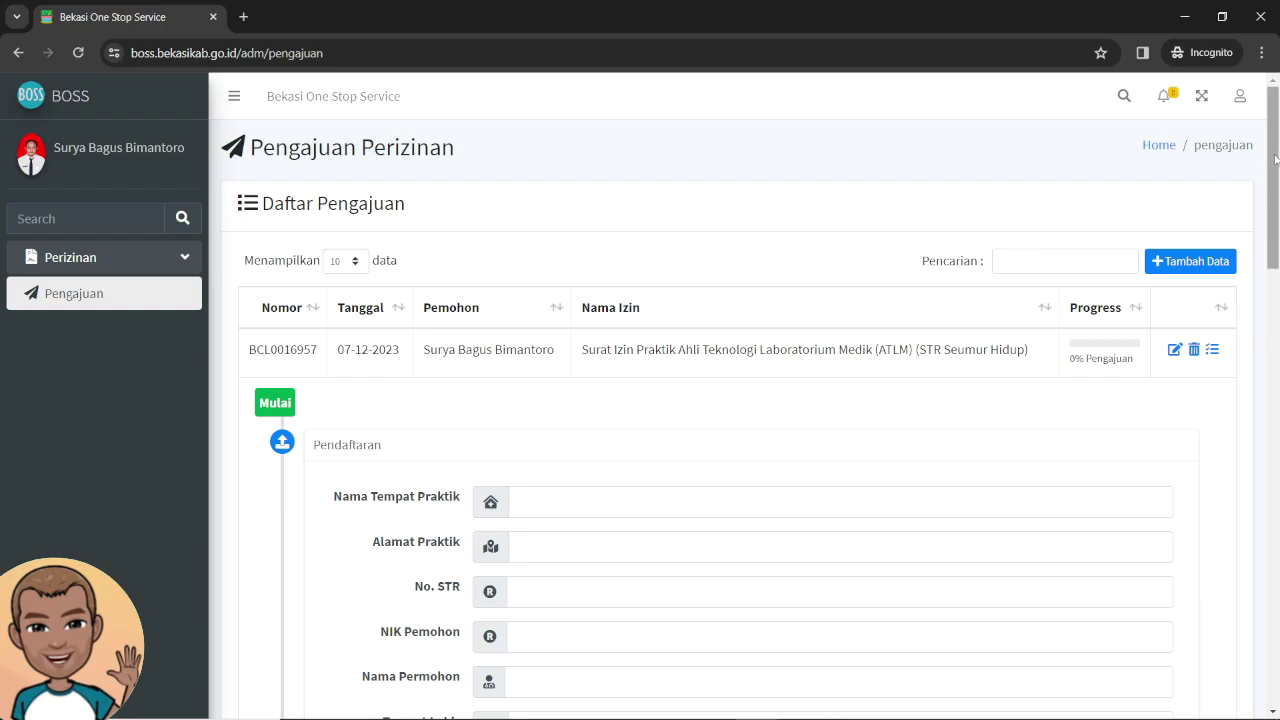
- Recheck the process stages through Selesai, and compare them with the Pendaftaran fields and required documents
left_click_drag(1275, 157, 1278, 553)
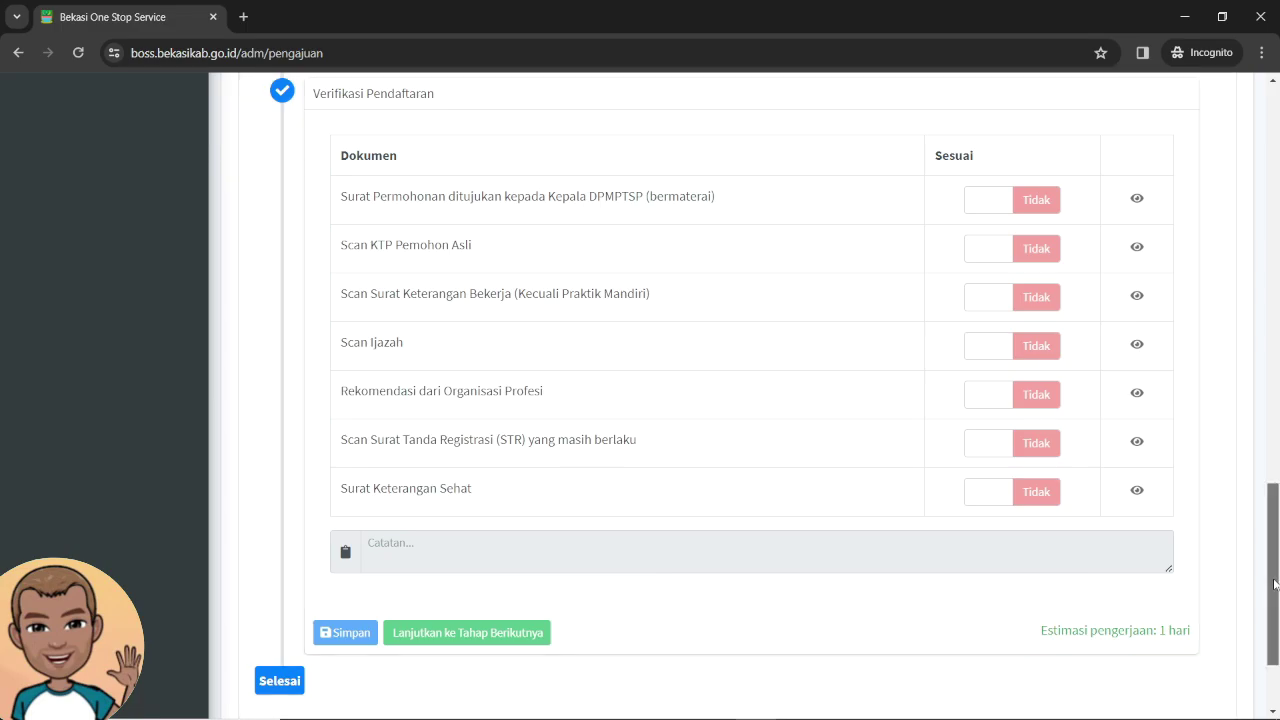
left_click_drag(1275, 584, 1277, 316)
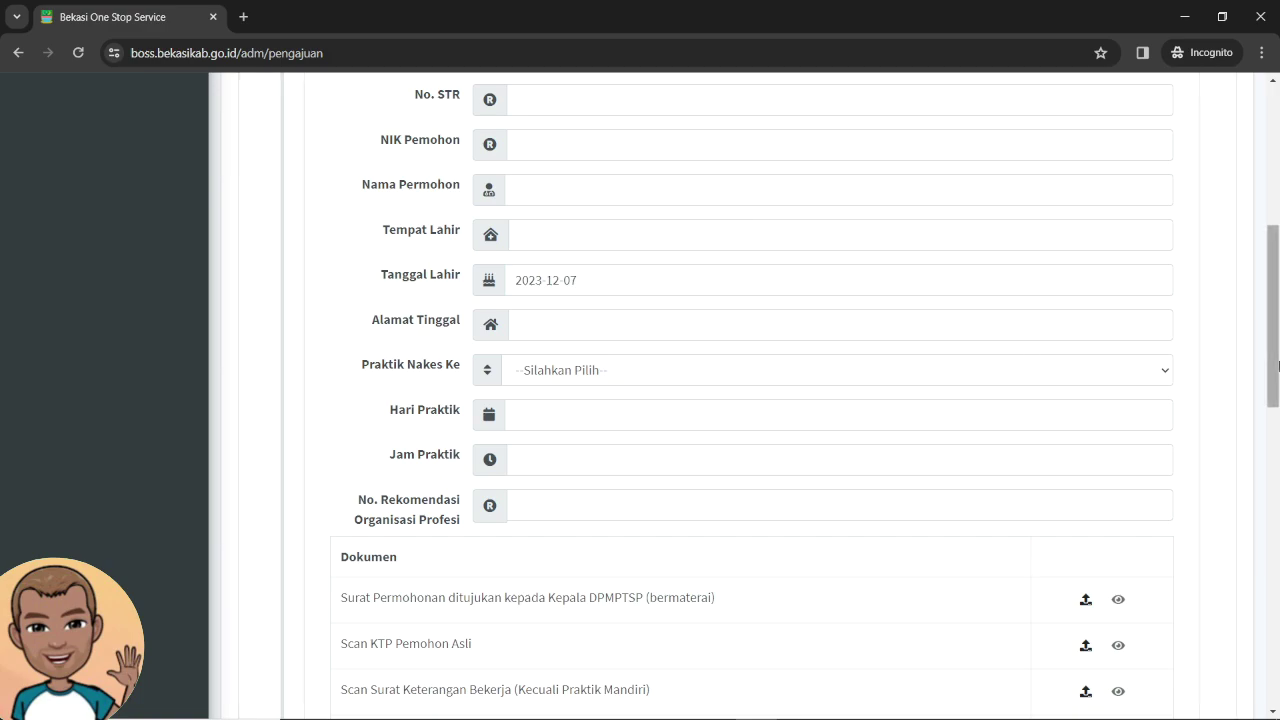
left_click_drag(1277, 355, 1277, 330)
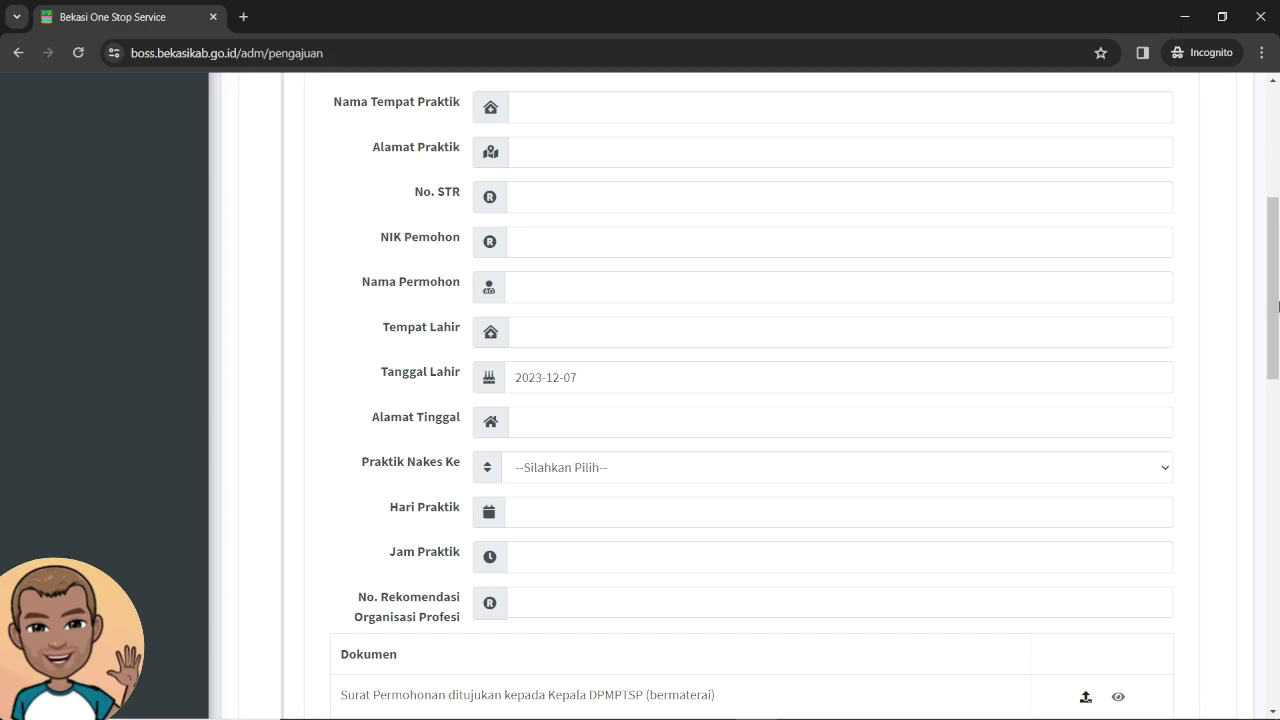
left_click_drag(1274, 291, 1257, 444)
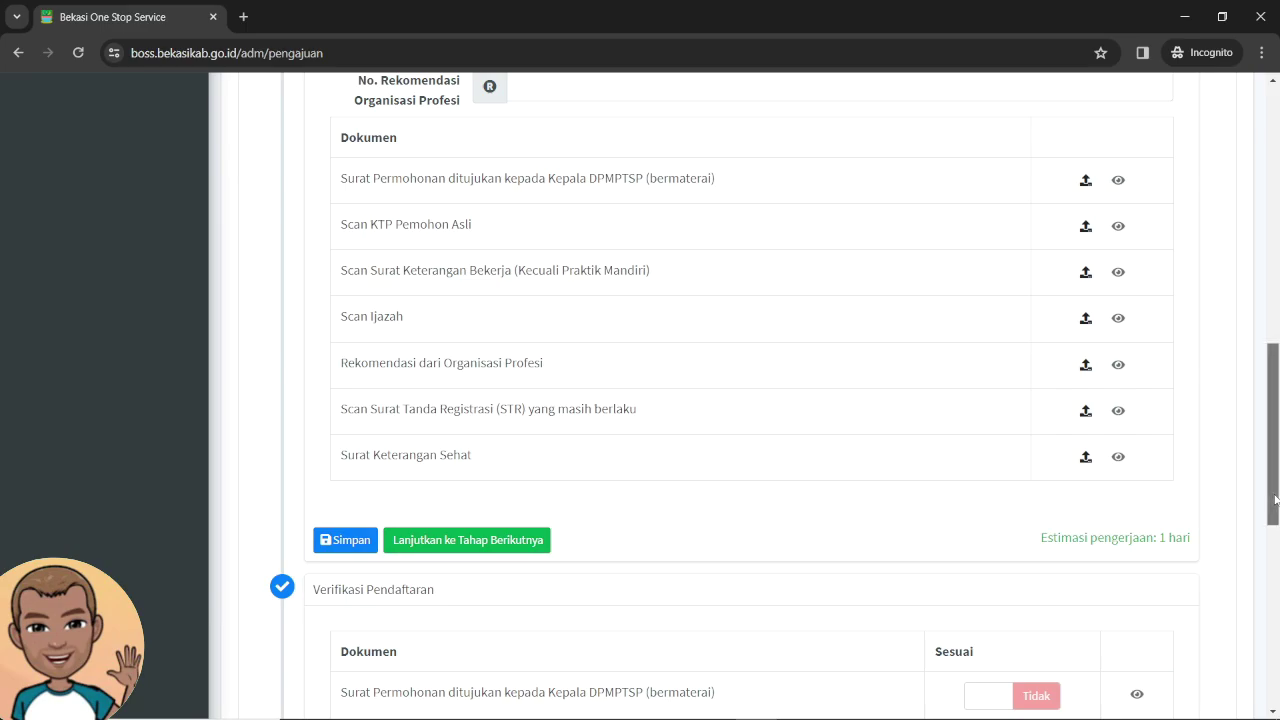
- Add another Kesehatan application for Surat Izin Praktik Ahli Teknologi Laboratorium Medik (ATLM), finding the permit name with "tlm"
scroll(1276, 500, "up", 10)
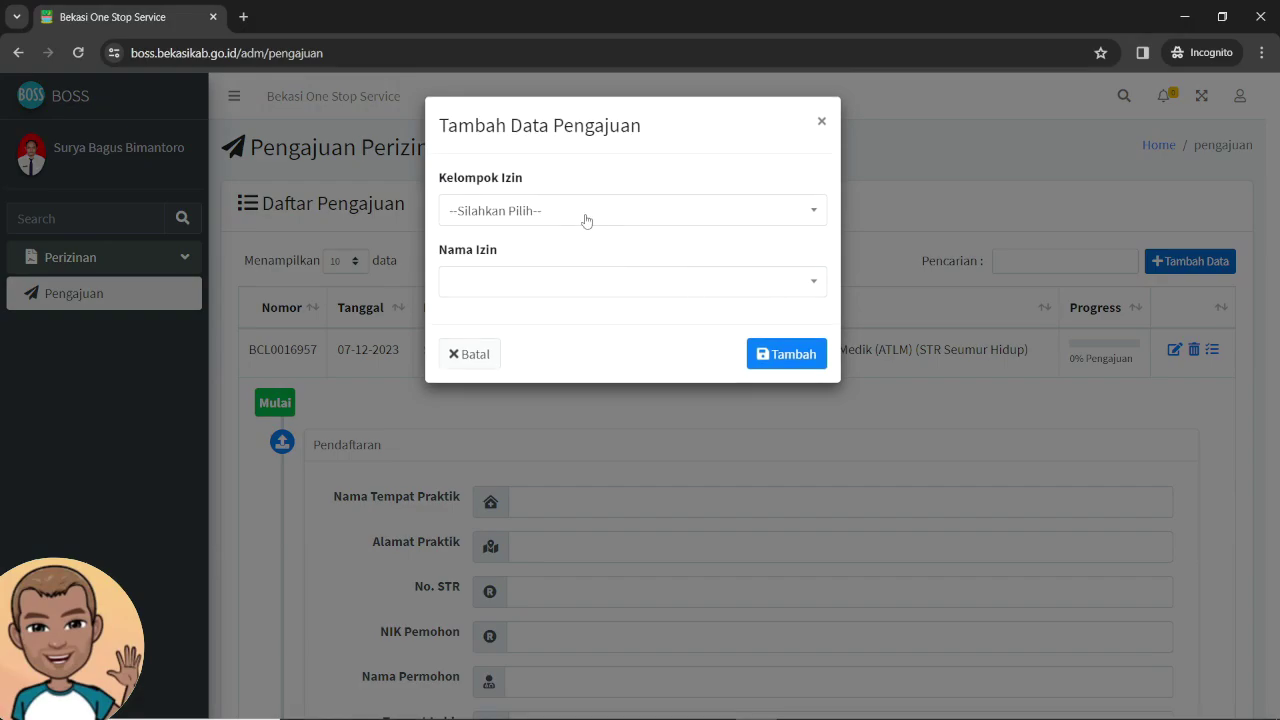
left_click(586, 212)
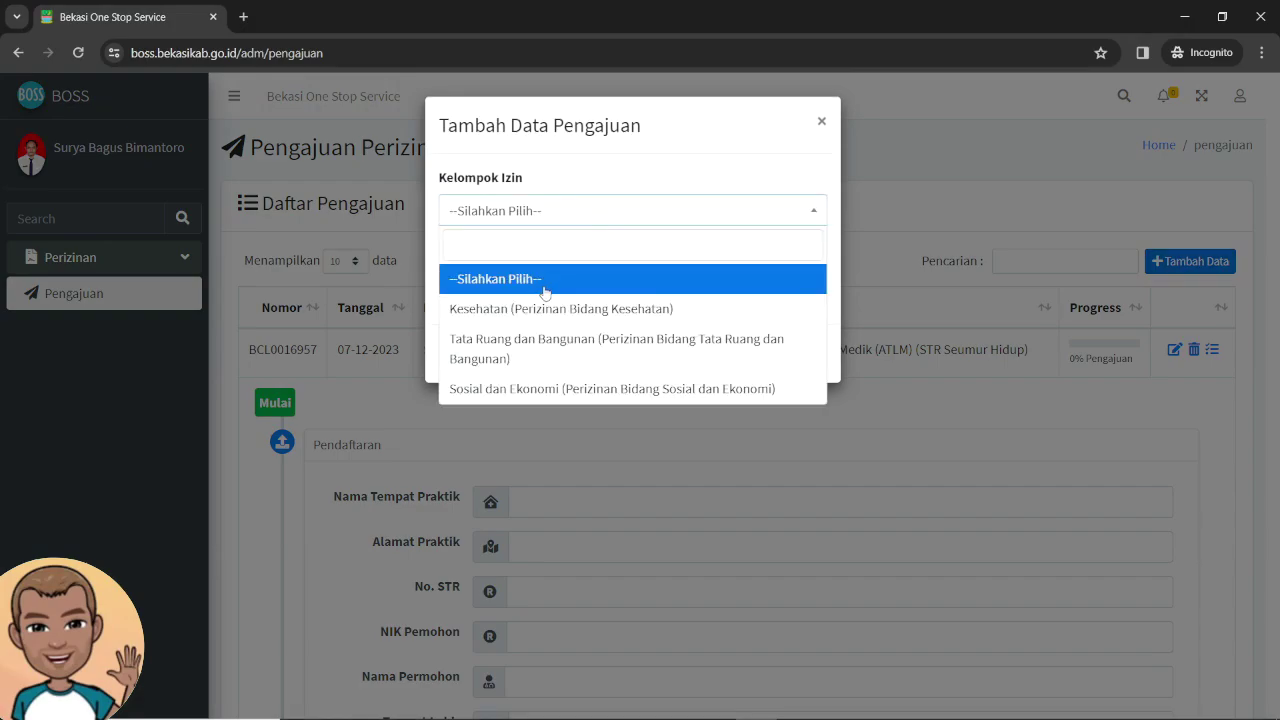
left_click(565, 312)
left_click(632, 287)
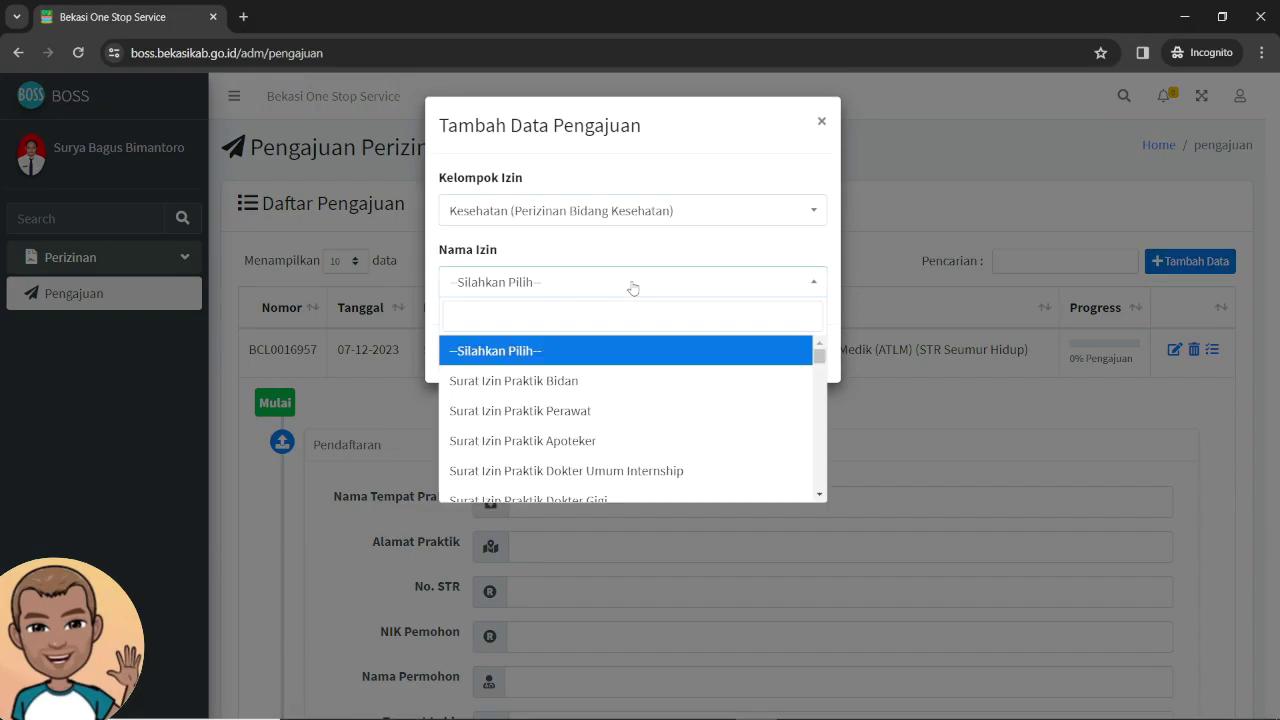
type("tlm")
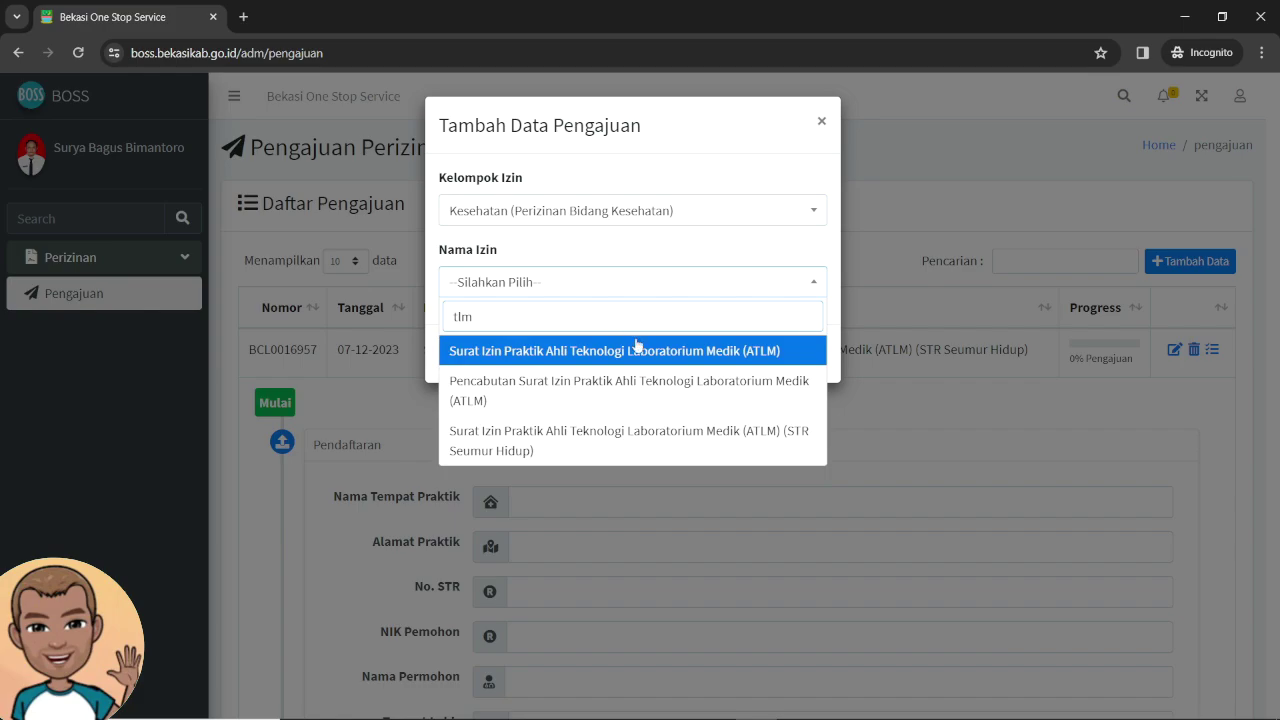
left_click(636, 348)
left_click(765, 352)
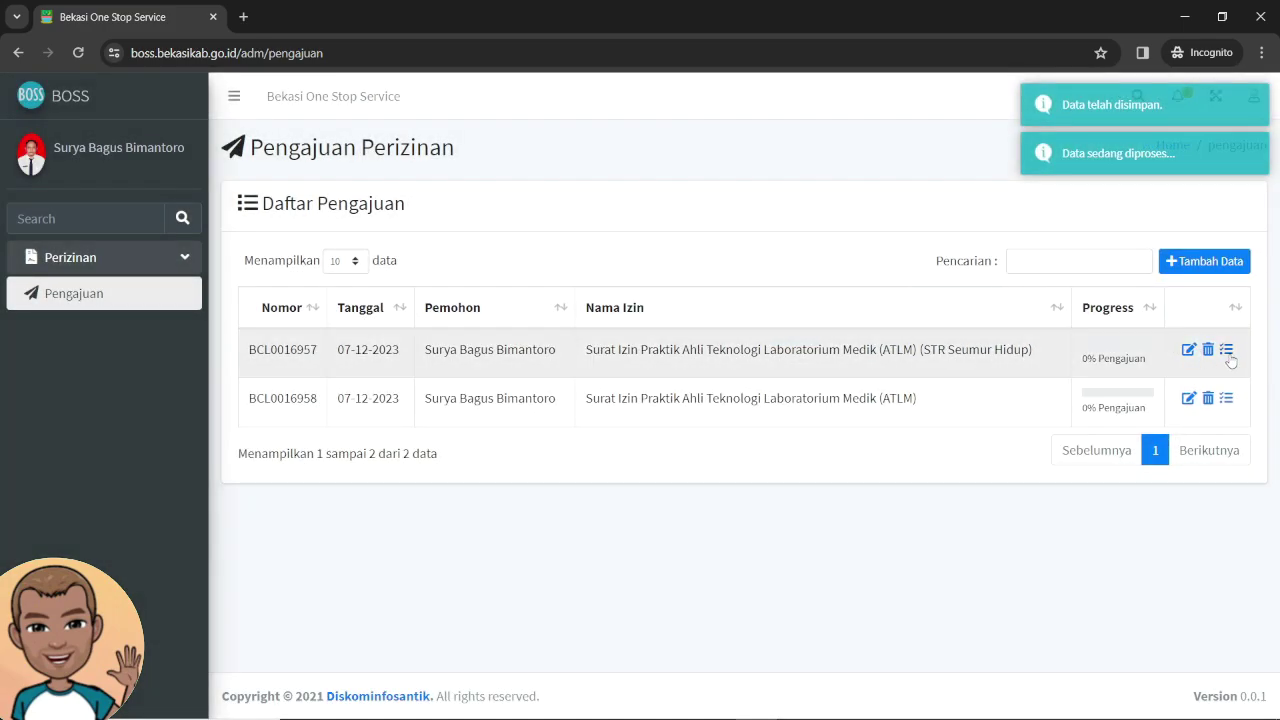
- Expand the STR Seumur Hidup application's process details and try to open its details link in a new tab
left_click(1227, 352)
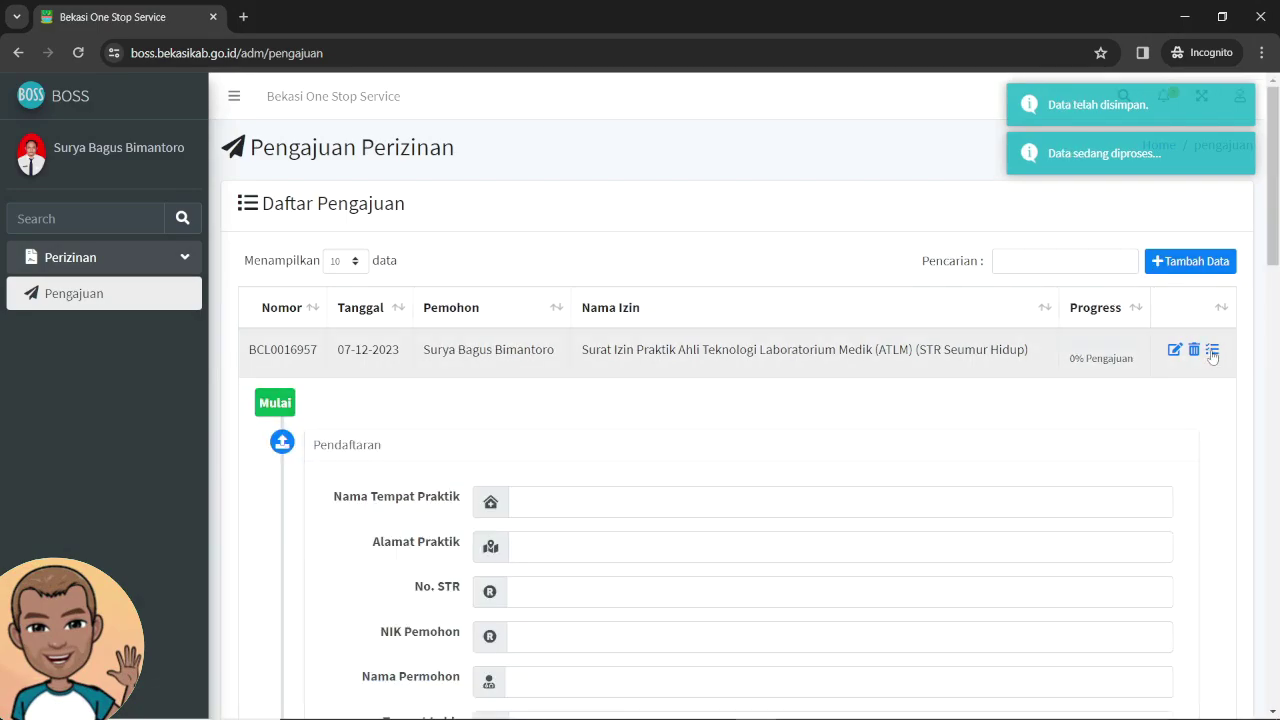
right_click(1210, 347)
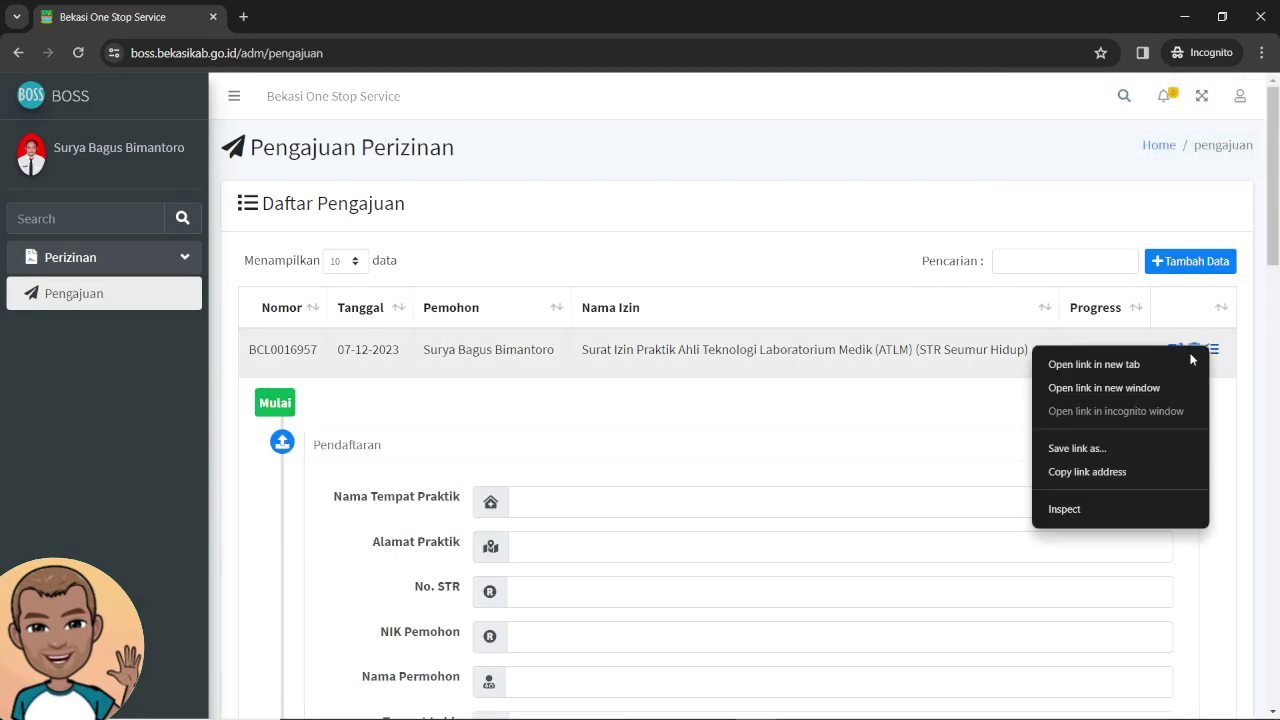
left_click(1093, 364)
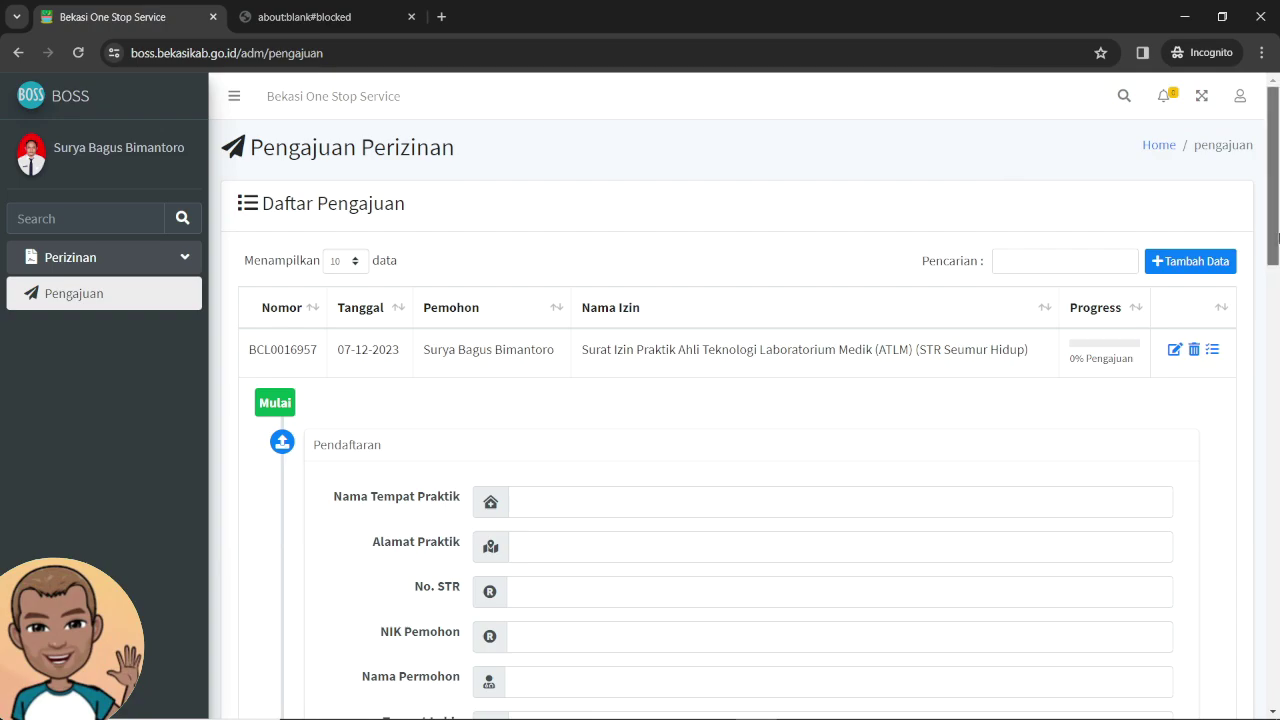
- Skim the process details of the STR Seumur Hidup application and collapse them
scroll(1158, 362, "down", 4)
scroll(1244, 264, "down", 8)
scroll(1244, 264, "up", 12)
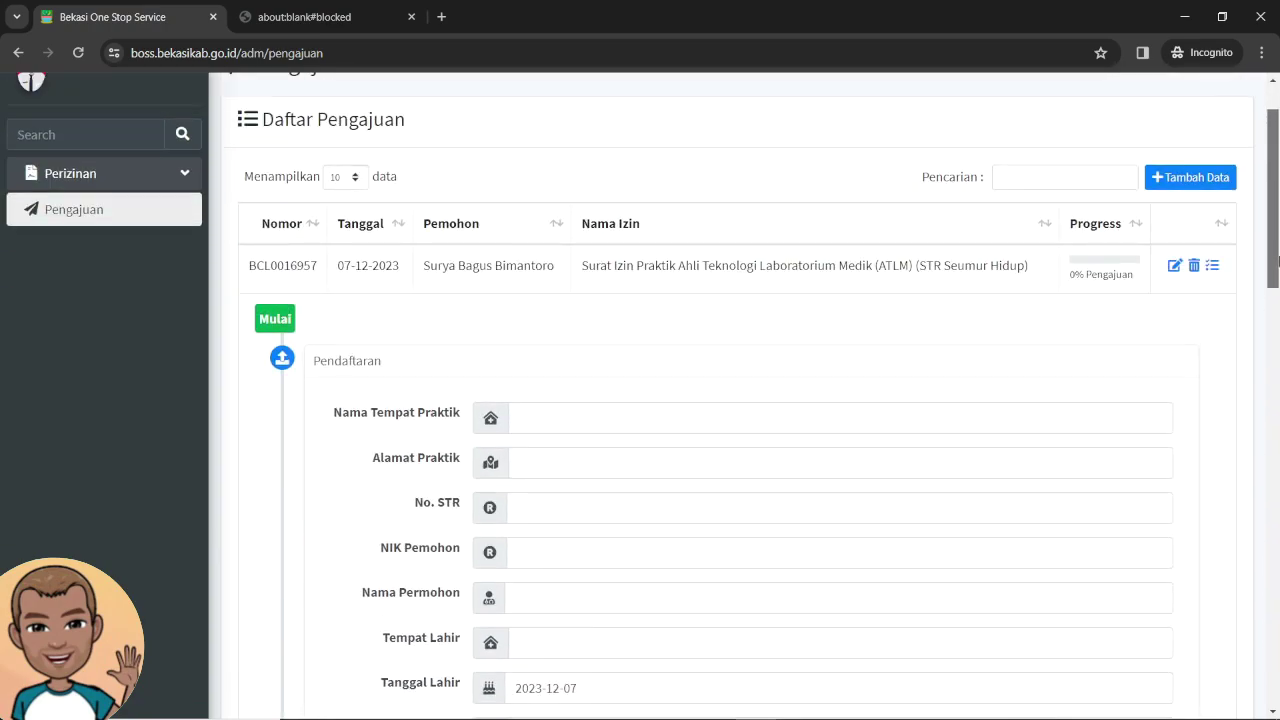
left_click(1212, 265)
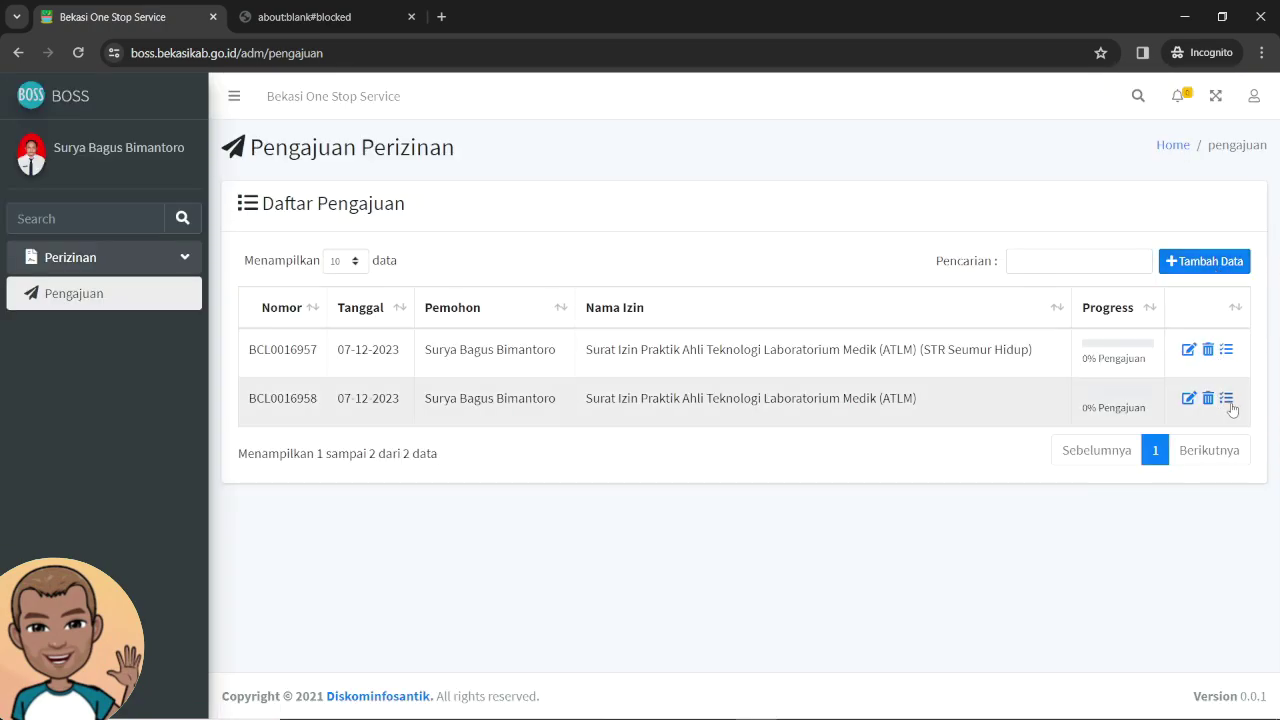
- Expand the process details of the regular ATLM application without STR Seumur Hidup, and close the blocked blank browser tab
left_click(1230, 404)
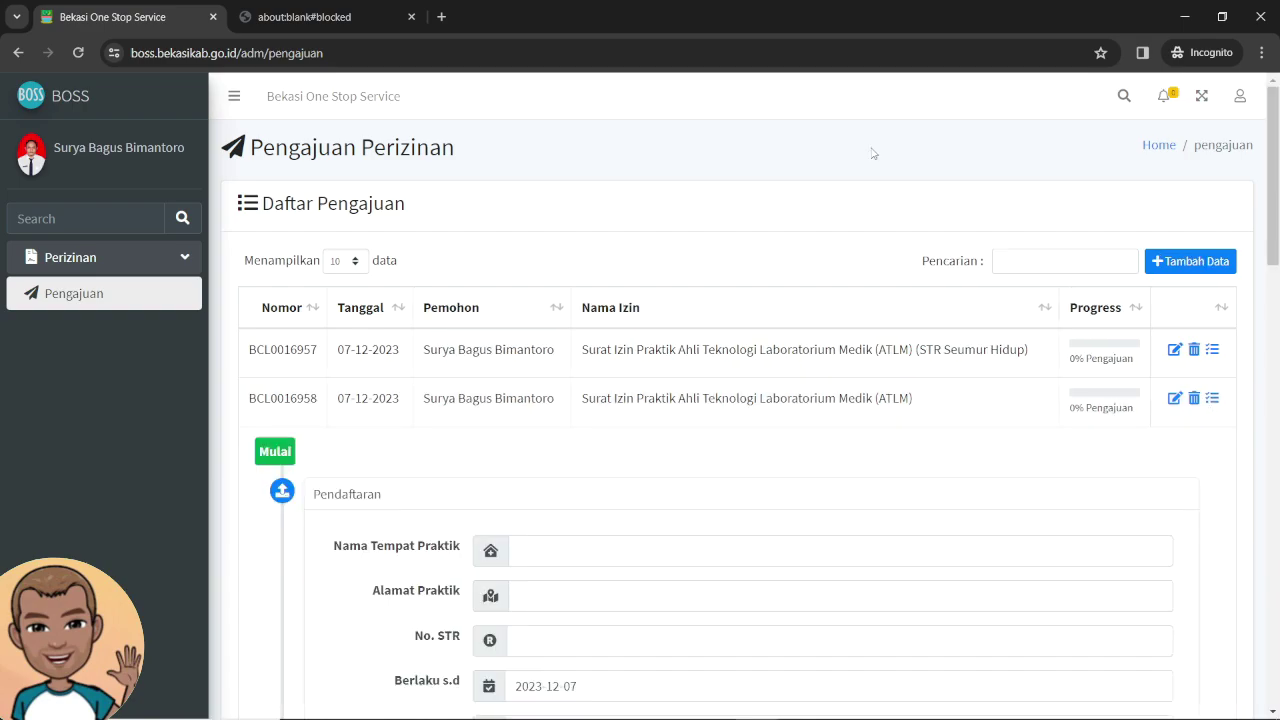
left_click(351, 11)
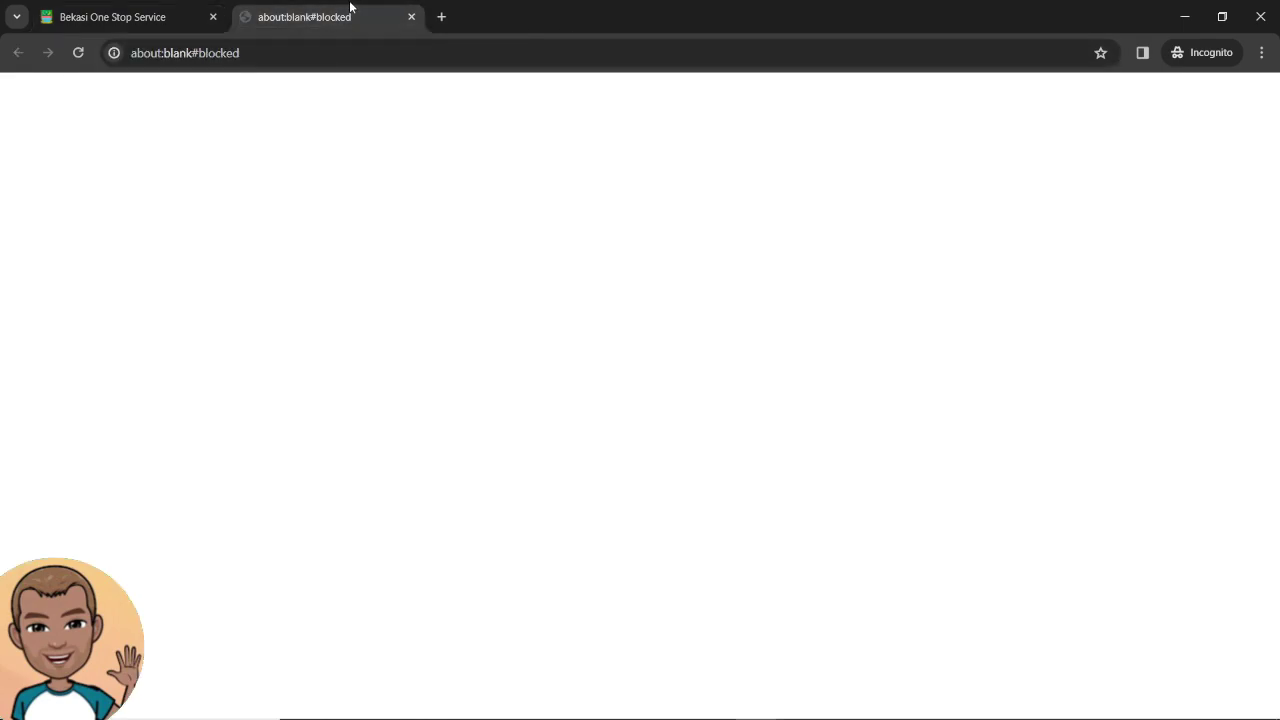
left_click(411, 17)
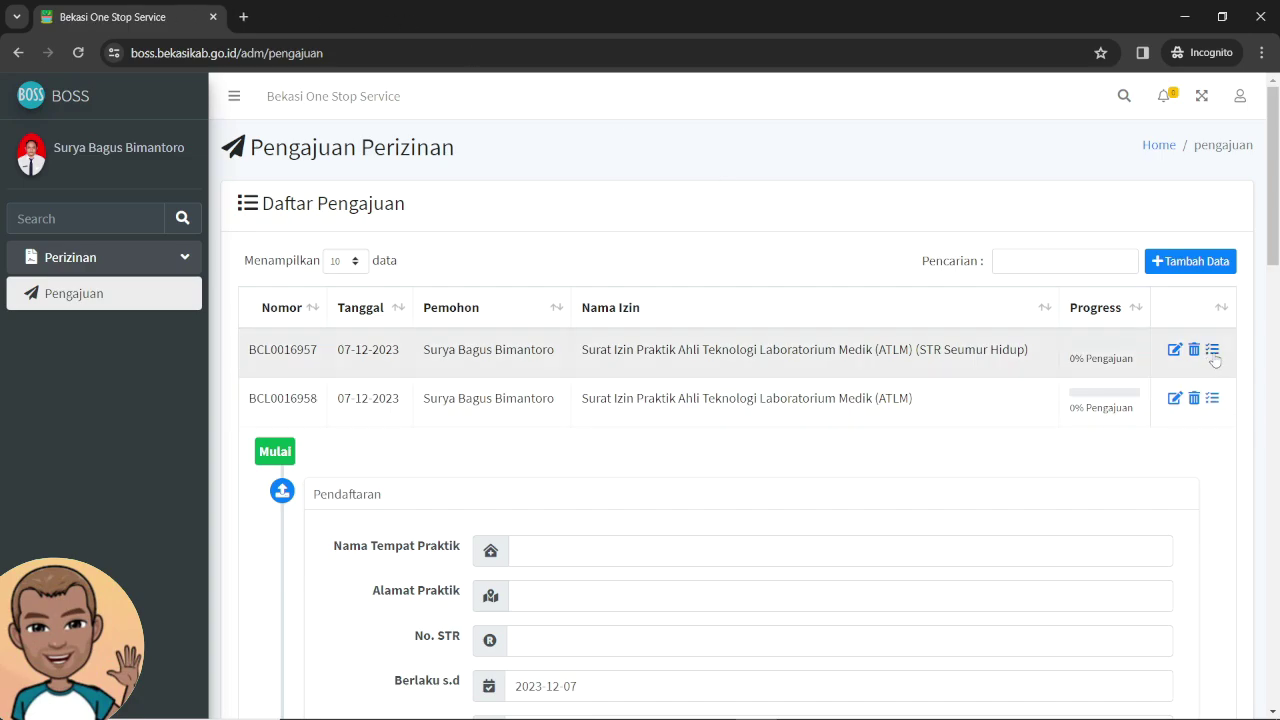
- Expand the STR Seumur Hidup application's details and compare its Pendaftaran fields and required documents with those of the regular ATLM application
left_click(1212, 350)
scroll(1276, 168, "down", 1)
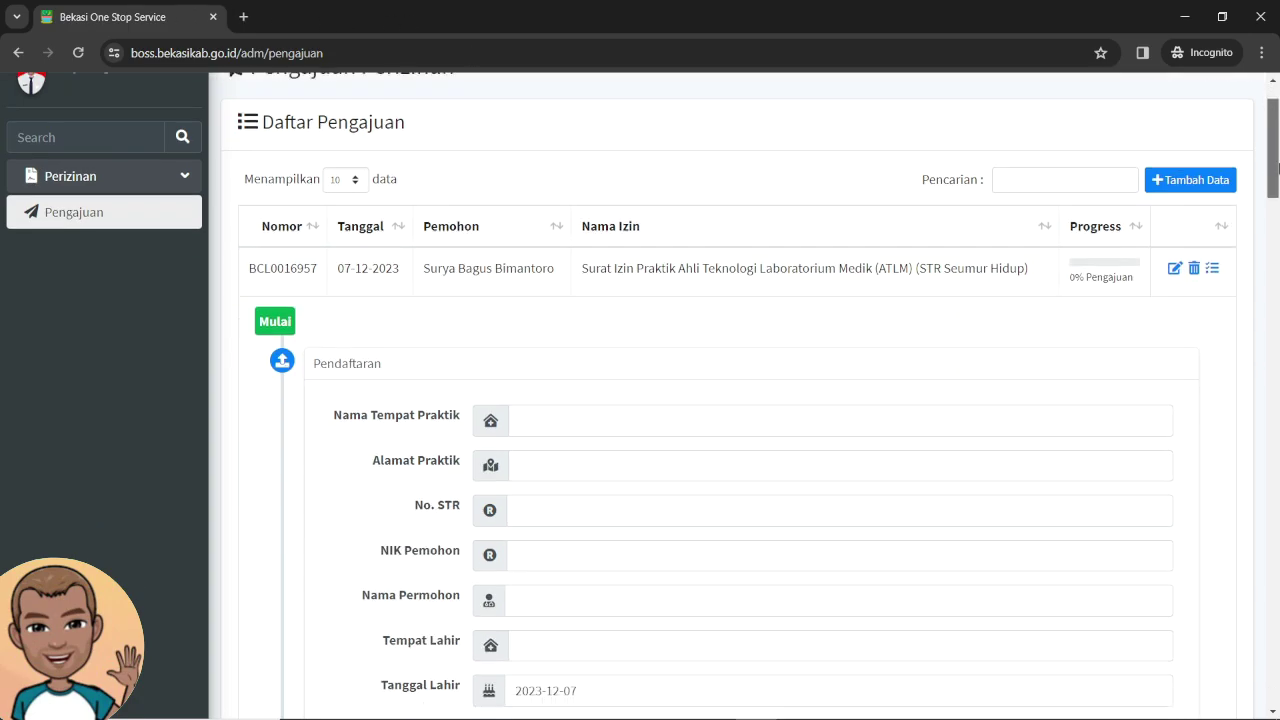
scroll(1276, 168, "down", 1)
left_click_drag(1276, 178, 1277, 208)
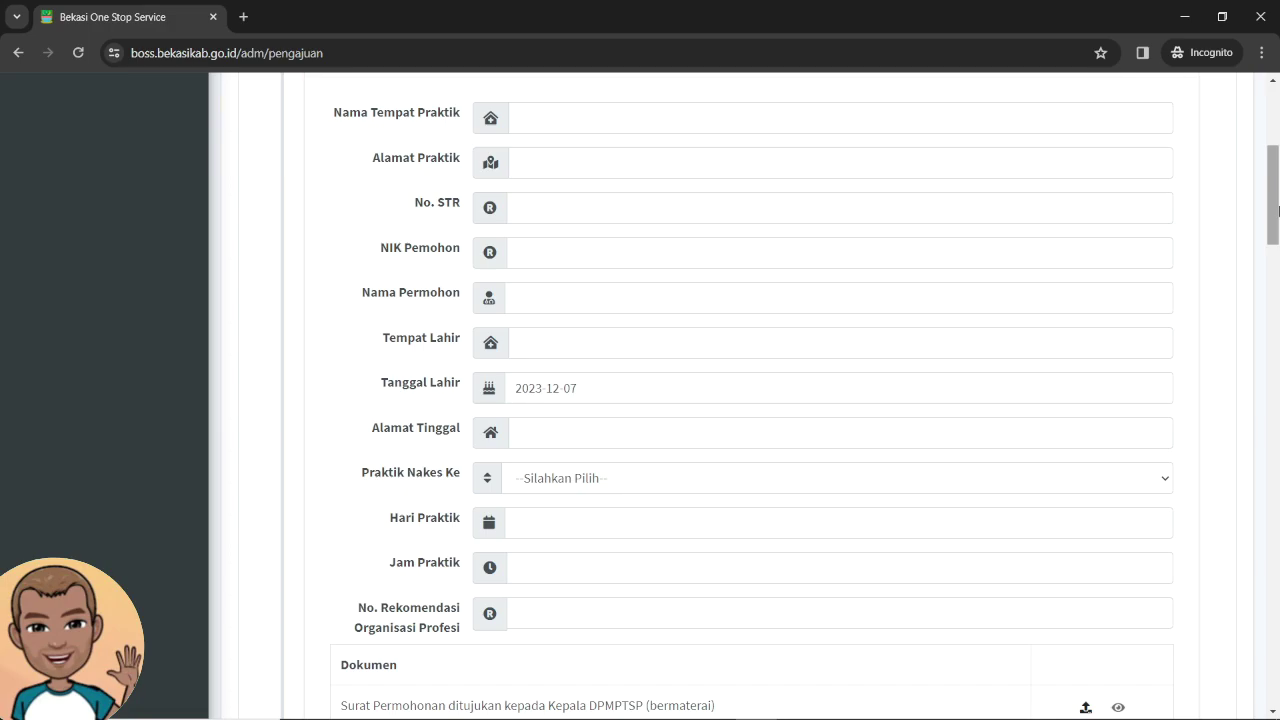
left_click_drag(1277, 208, 1277, 479)
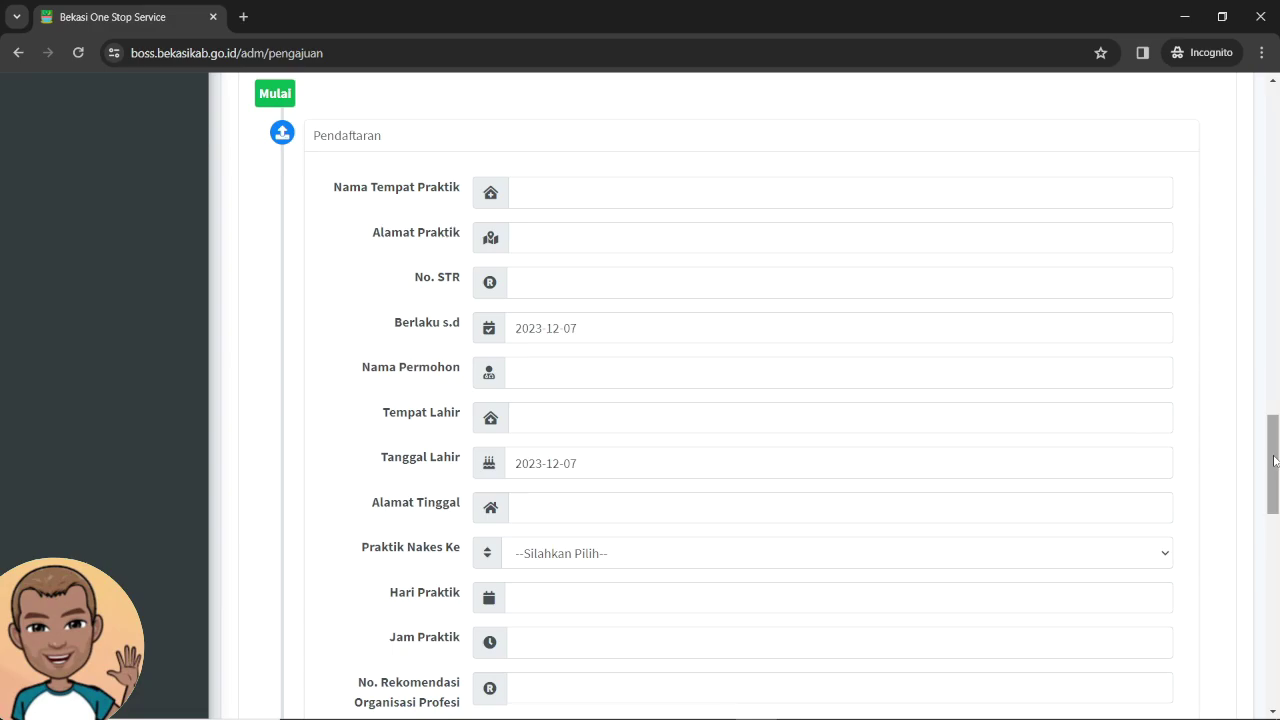
mouse_move(1273, 460)
left_mouse_down()
mouse_move(1274, 543)
mouse_move(1277, 445)
left_mouse_up()
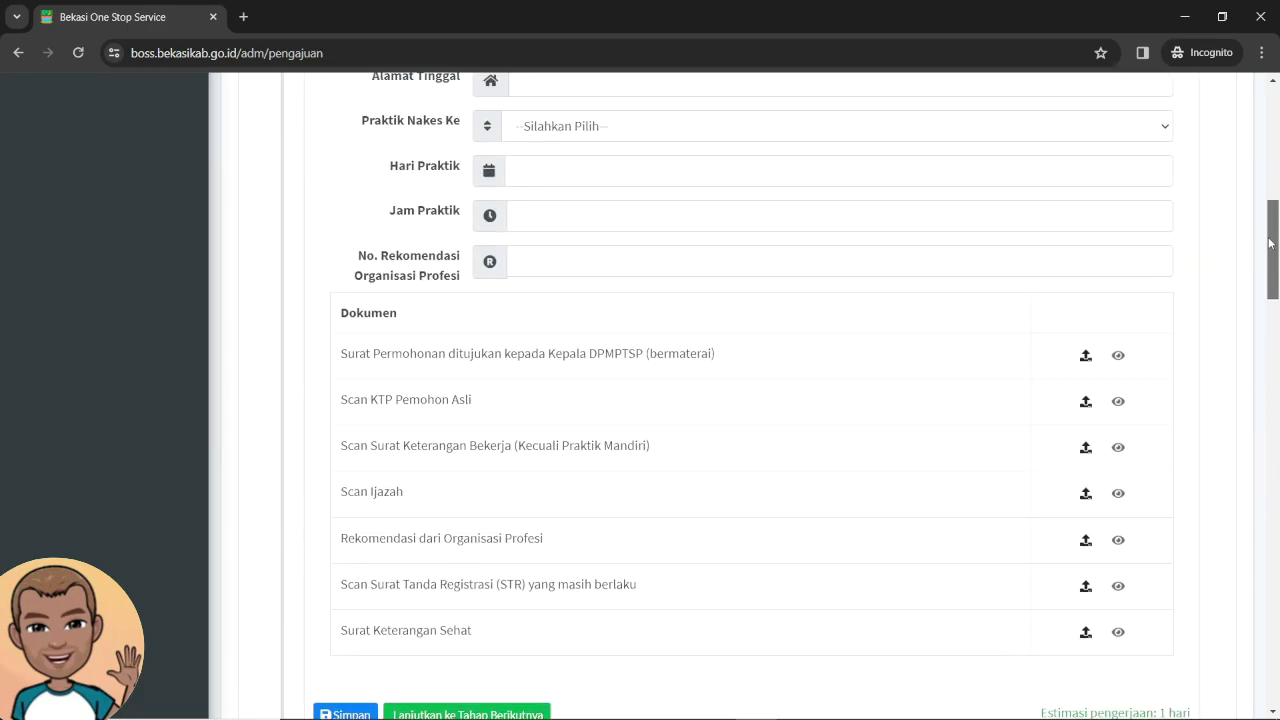